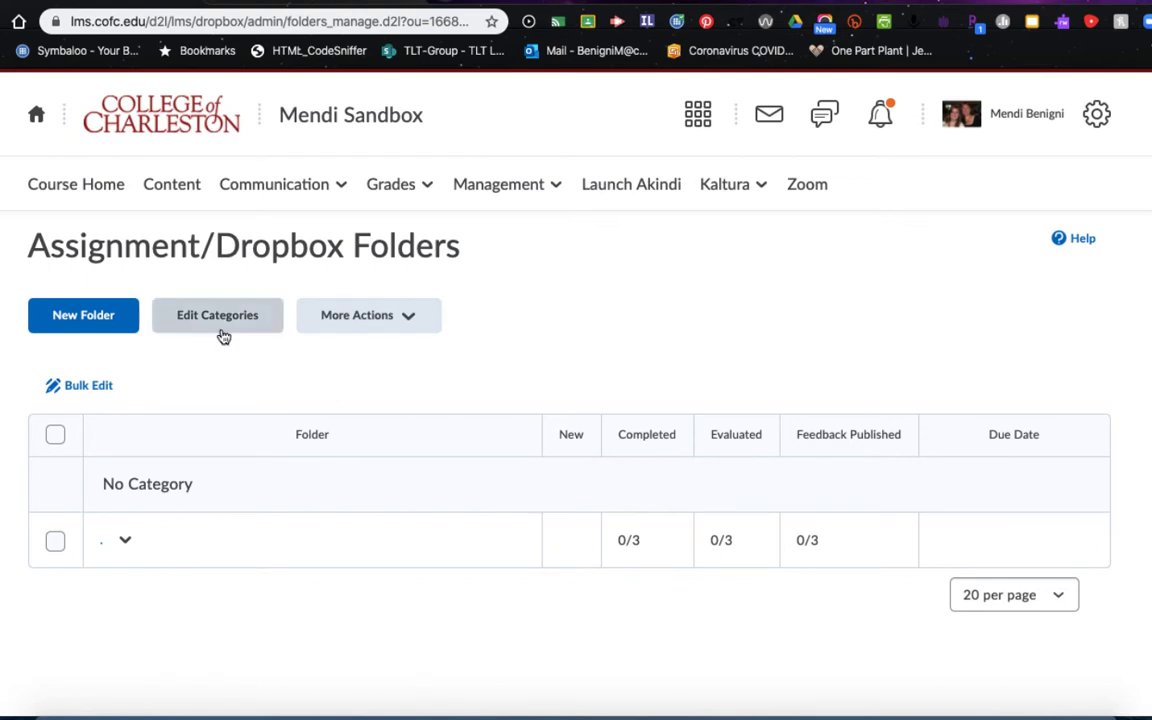
# Step: Create a new assignment folder named "Assigment 1"
pyautogui.click(88, 333)
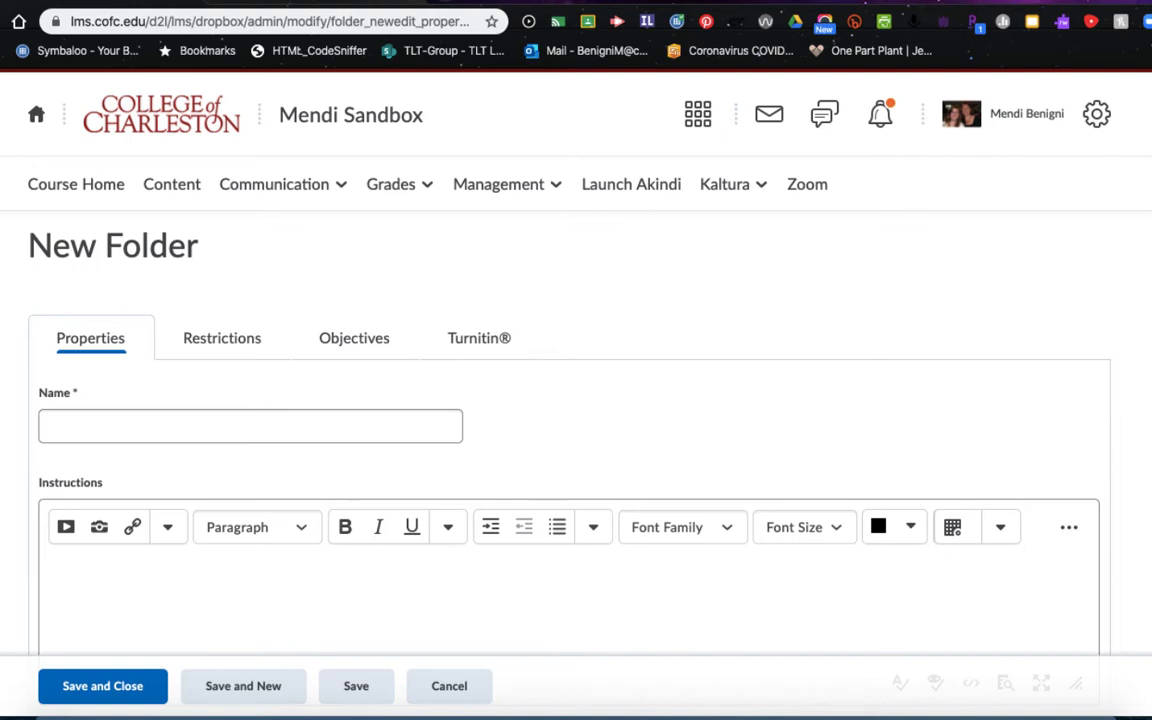
pyautogui.click(90, 430)
pyautogui.write('Assigment 1')
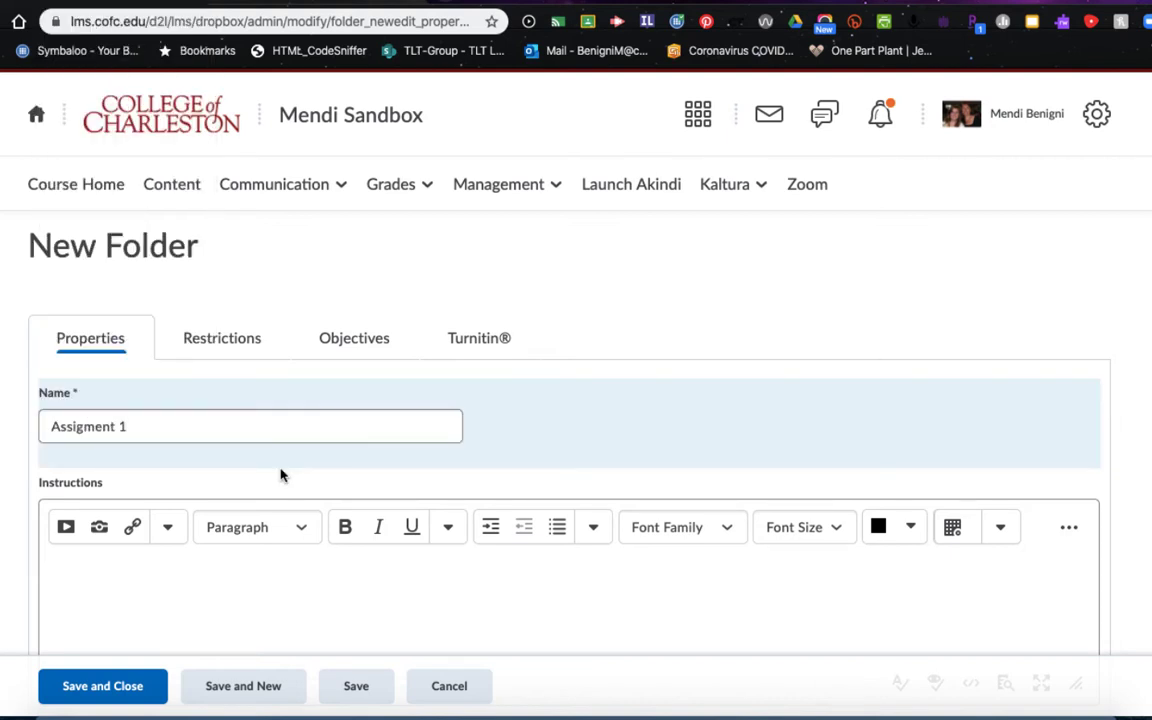
# Step: Set the folder up as an individual assignment with File submission as the submission type
pyautogui.scroll(-5, 281, 476)
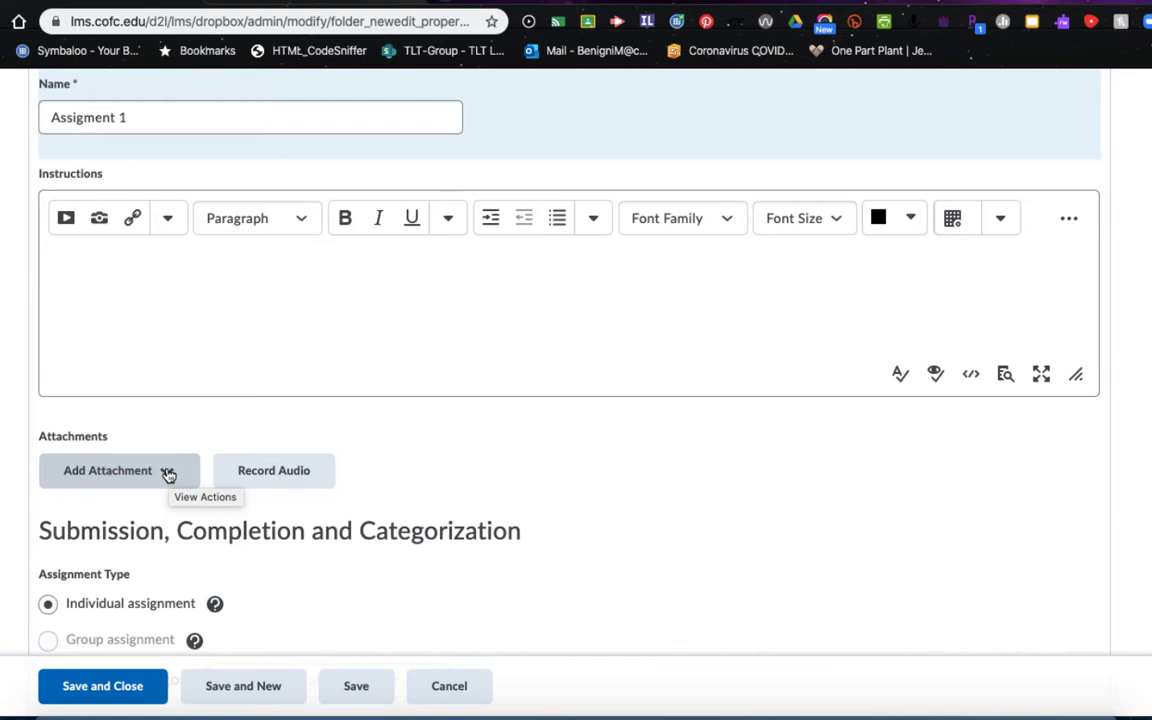
pyautogui.scroll(-3, 168, 474)
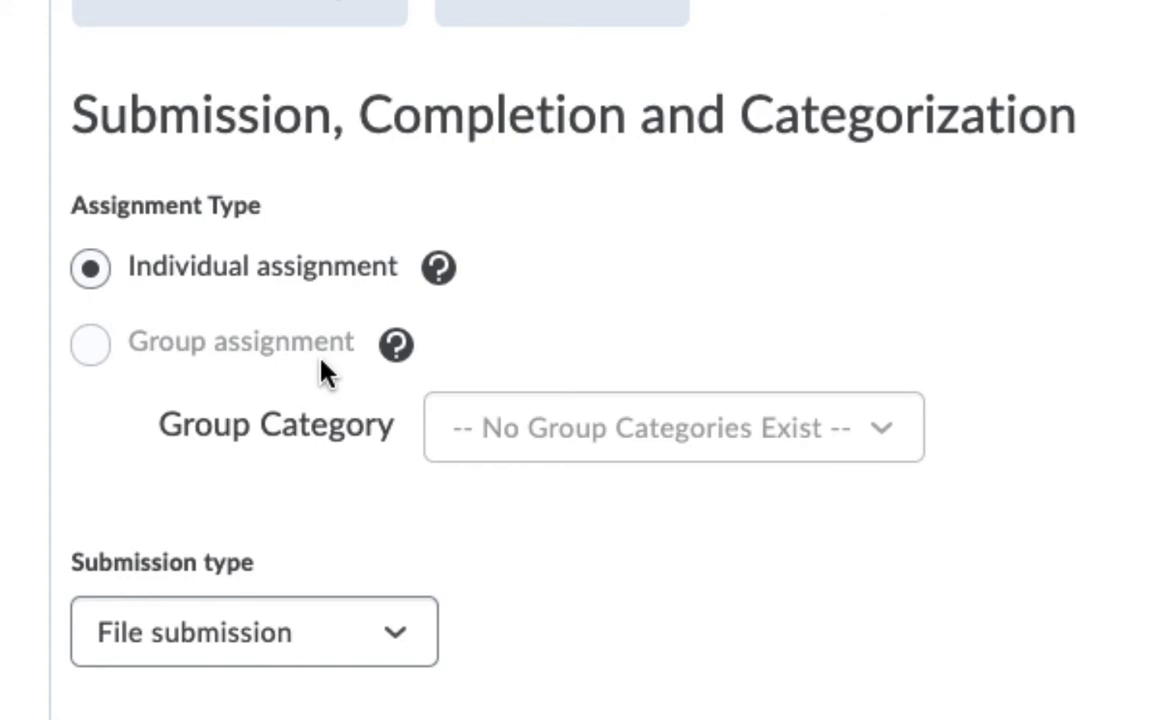
pyautogui.click(309, 262)
pyautogui.scroll(-5, 305, 262)
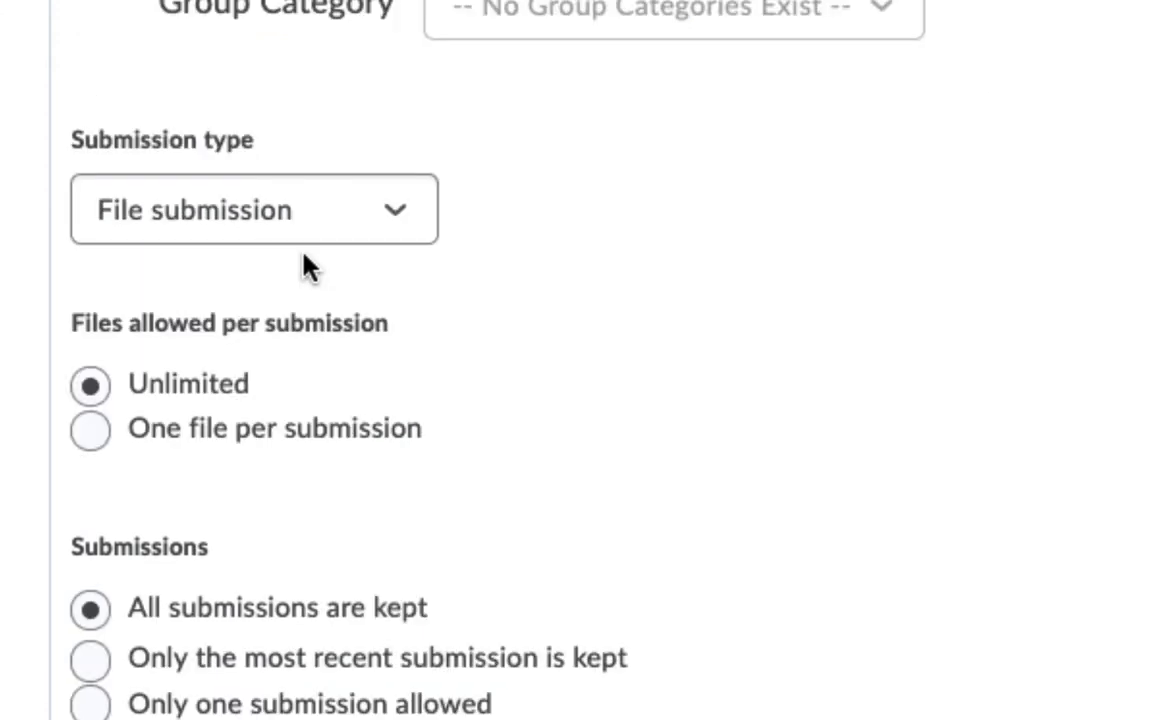
pyautogui.click(398, 222)
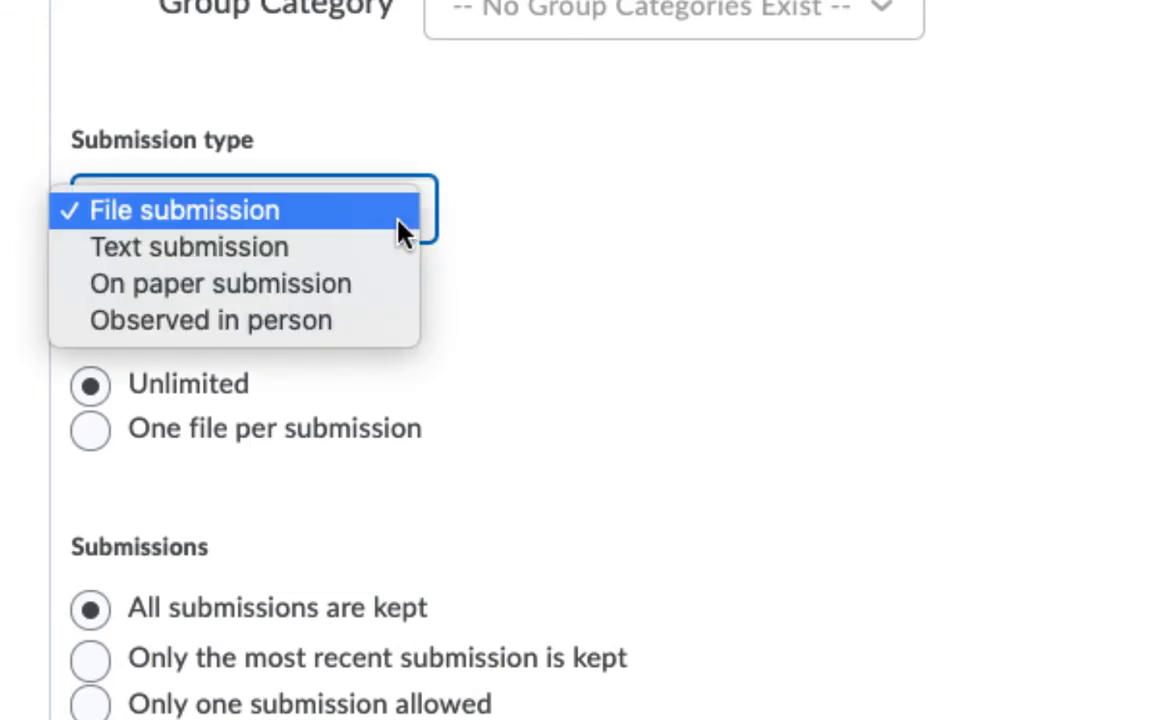
pyautogui.click(335, 214)
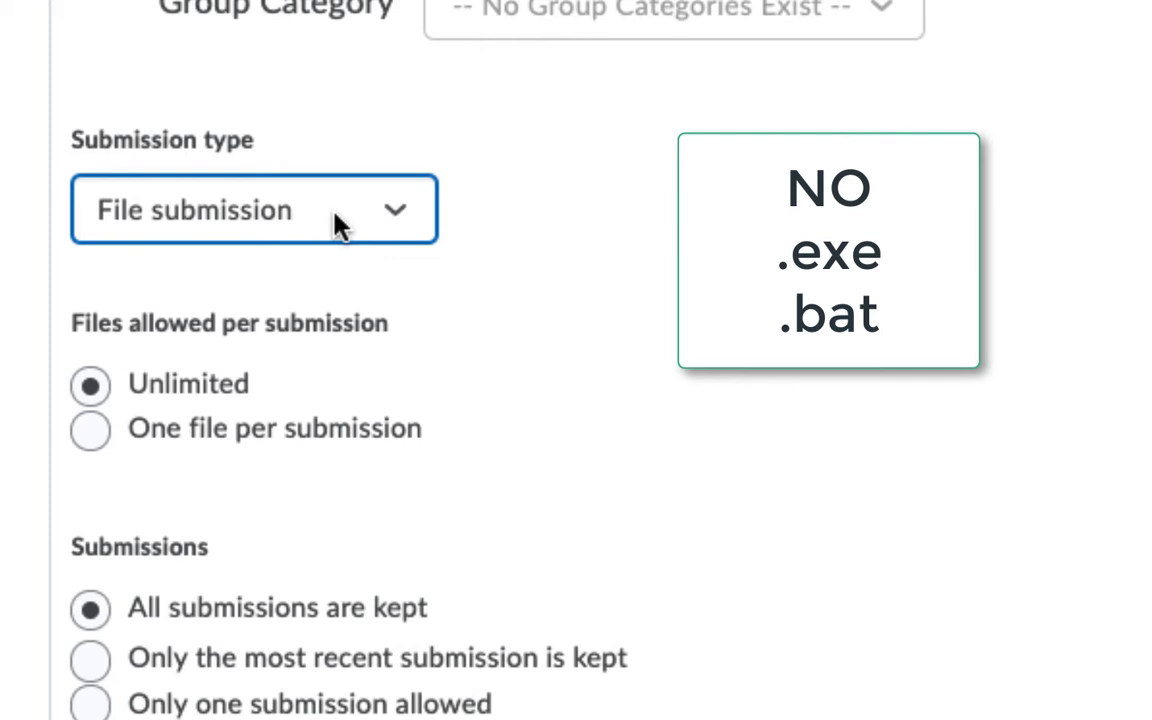
# Step: Switch the submission type to Text submission and back to File submission to compare their options
pyautogui.click(342, 224)
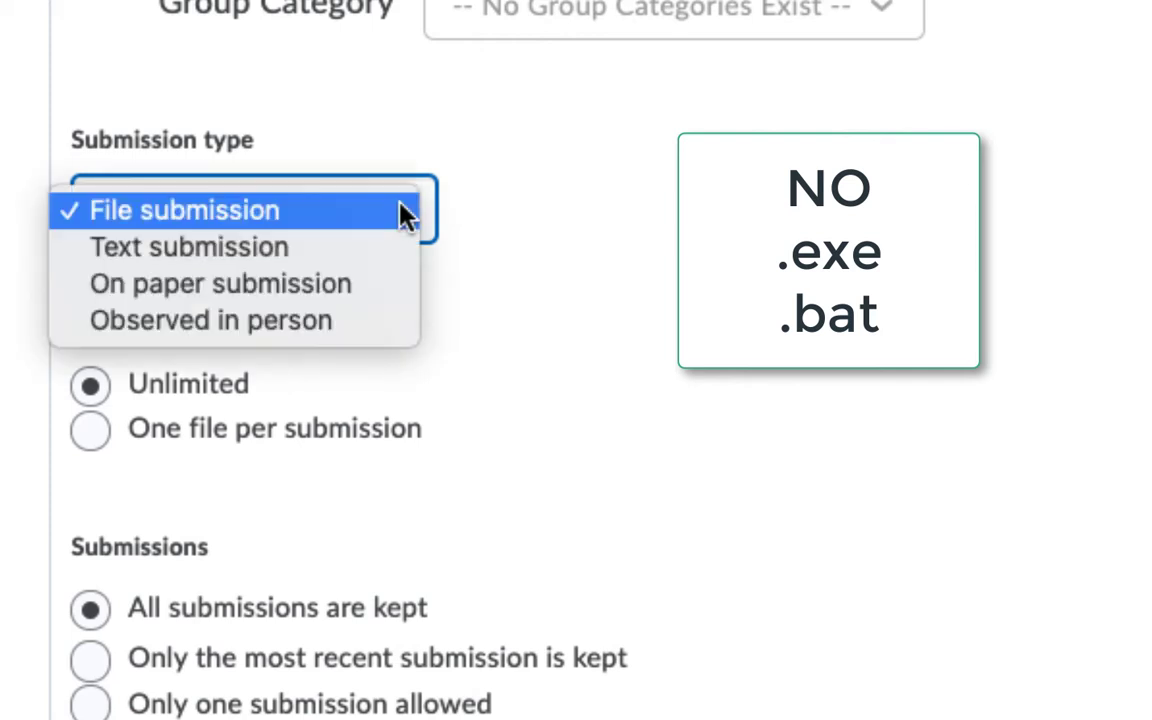
pyautogui.click(376, 251)
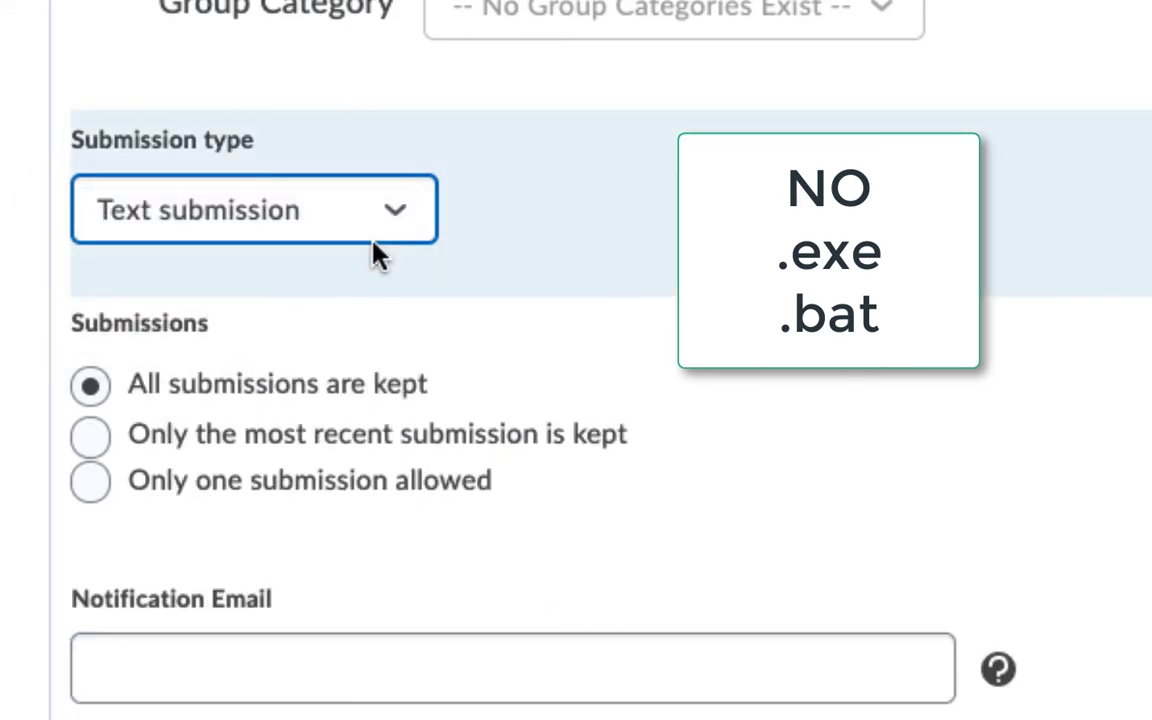
pyautogui.scroll(10, 376, 255)
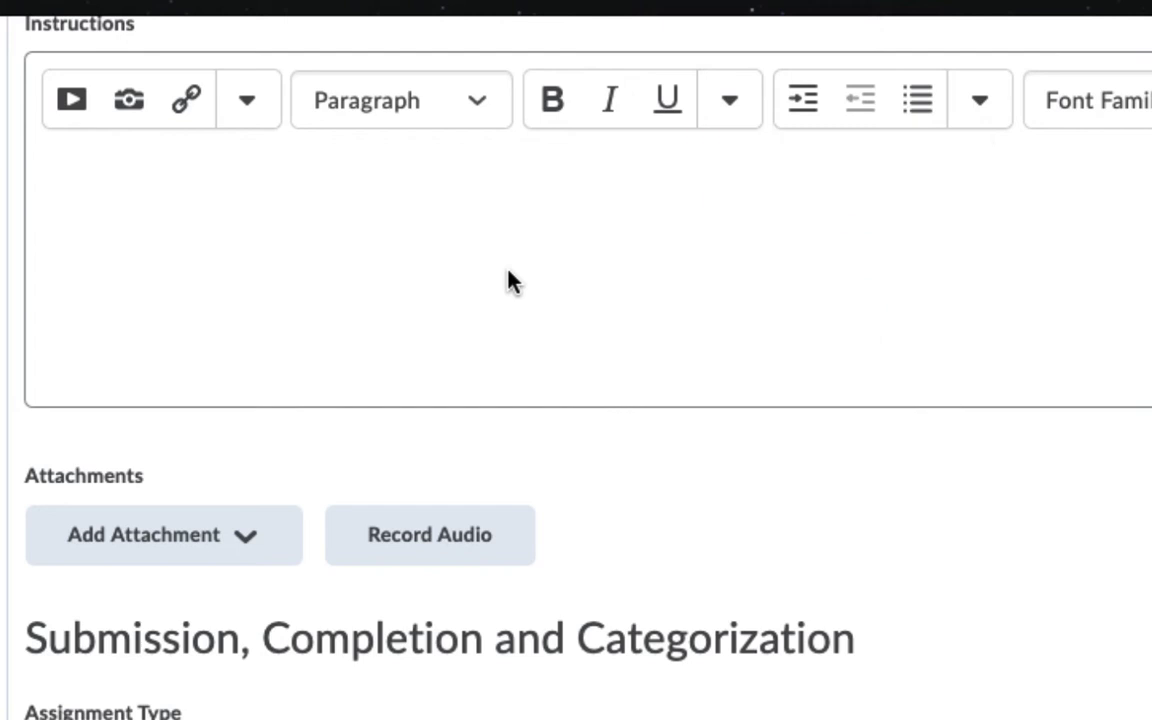
pyautogui.scroll(-6, 508, 281)
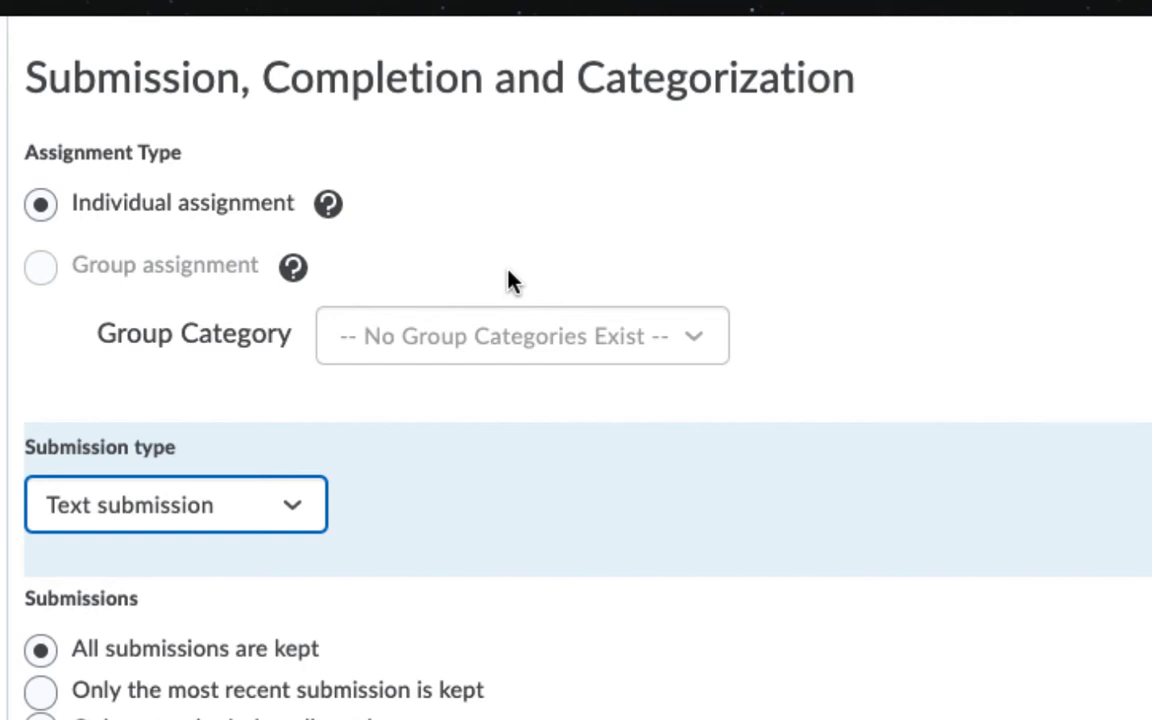
pyautogui.click(241, 497)
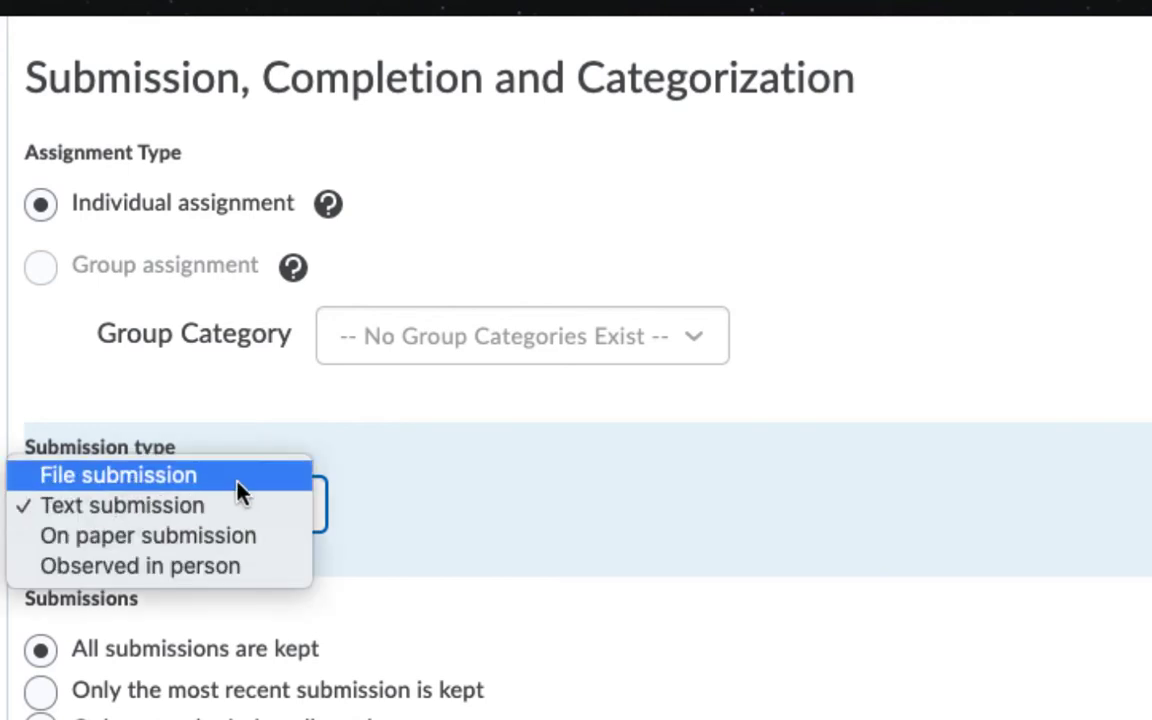
pyautogui.click(237, 483)
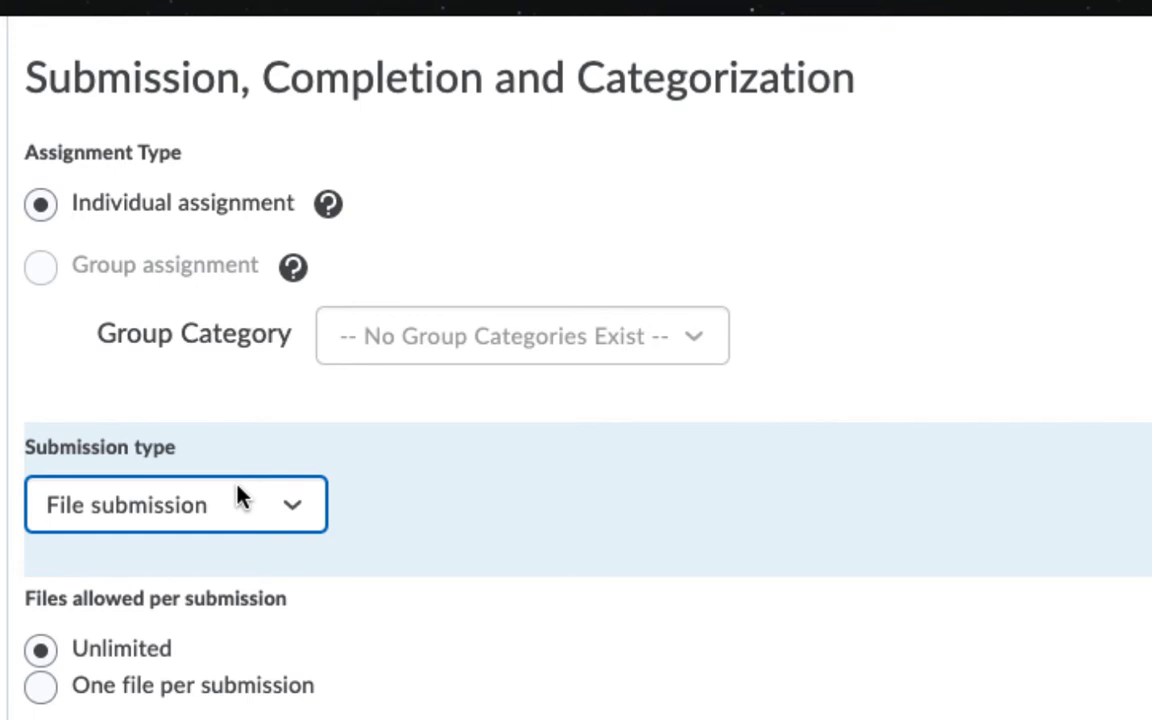
pyautogui.scroll(-4, 240, 497)
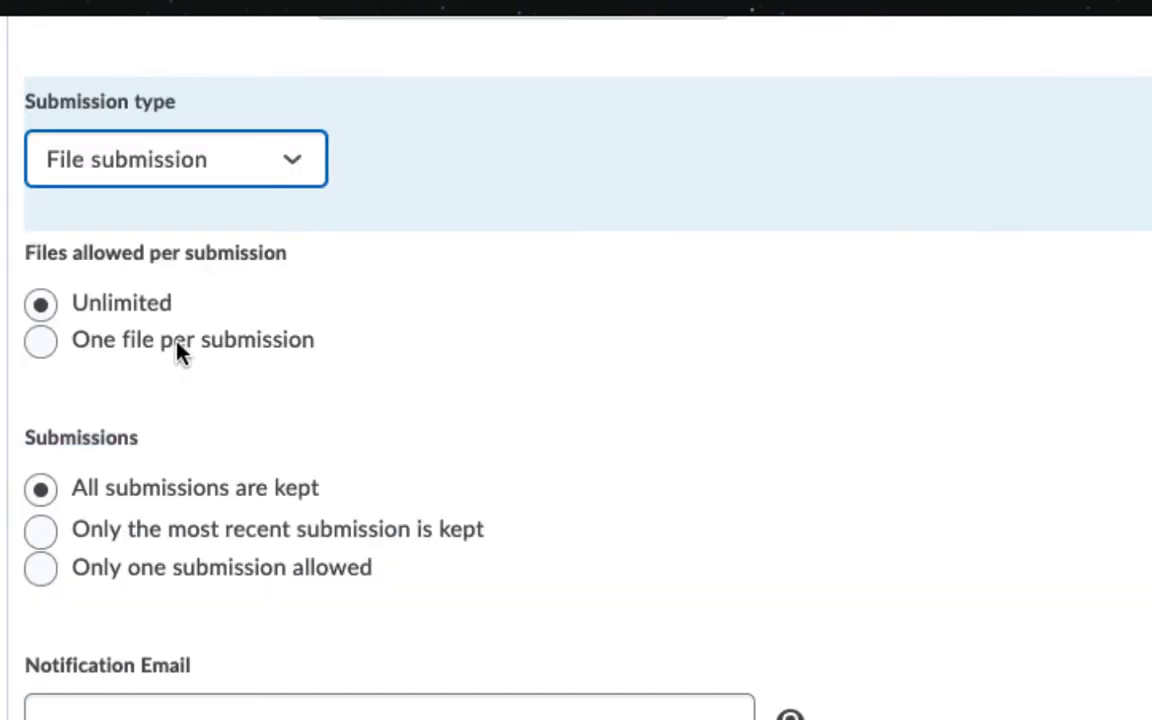
pyautogui.click(215, 162)
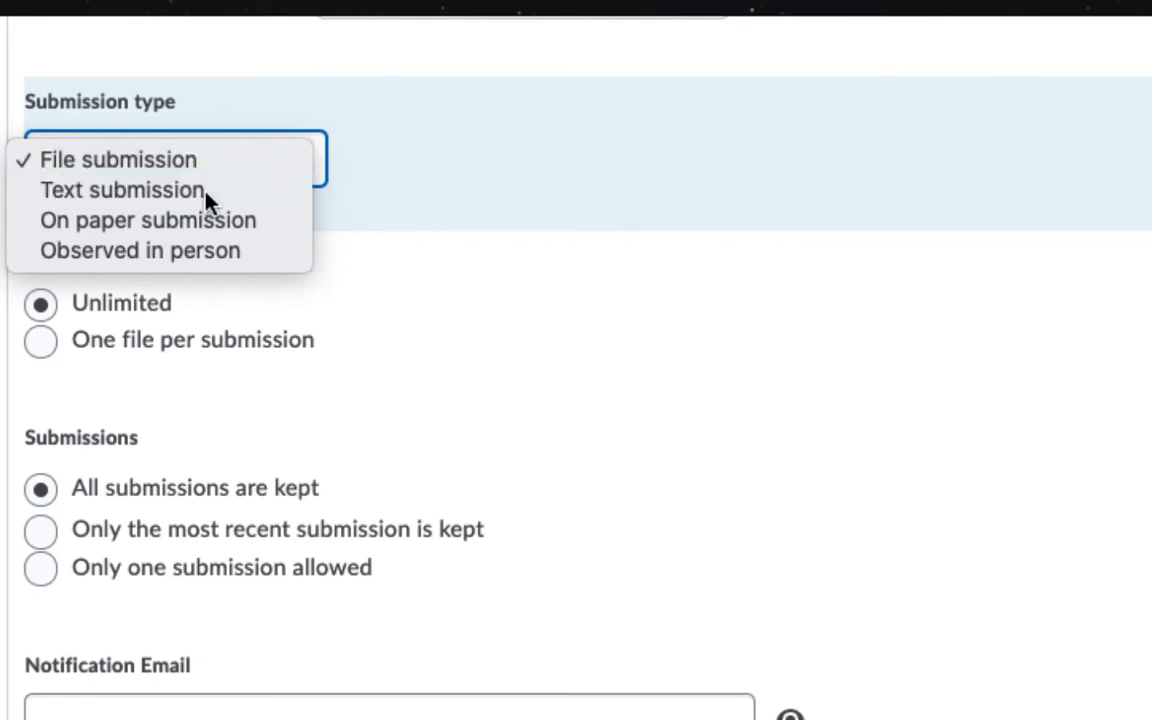
pyautogui.click(208, 200)
pyautogui.click(206, 166)
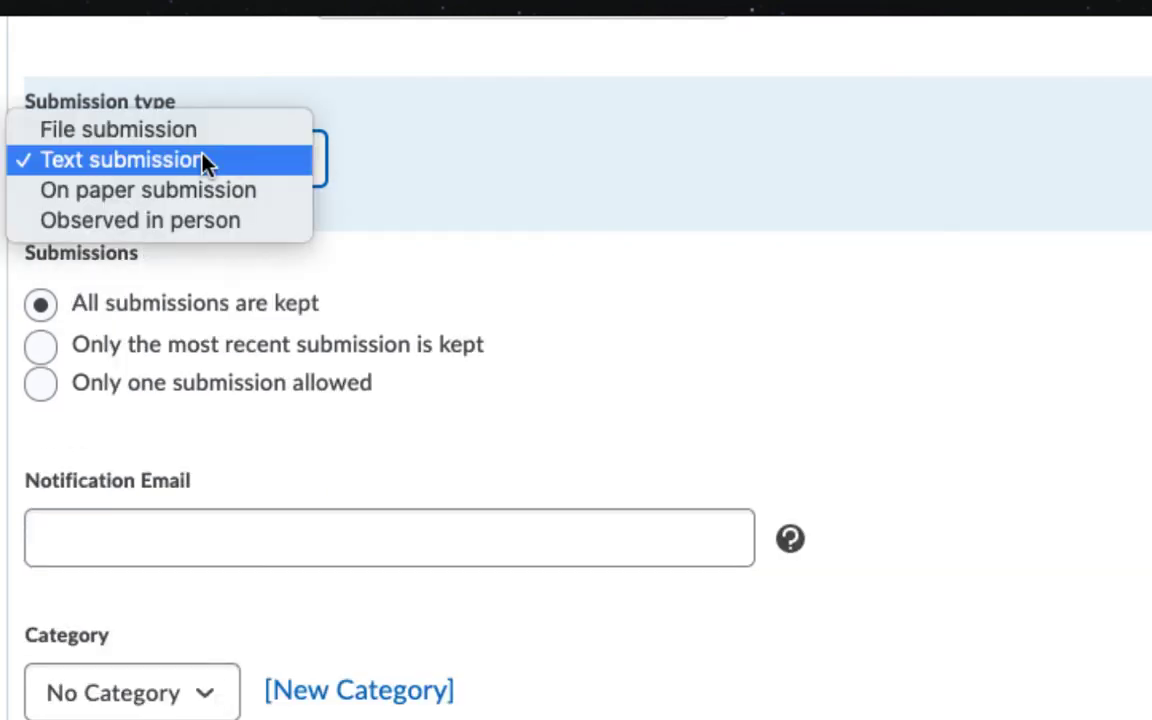
pyautogui.click(204, 135)
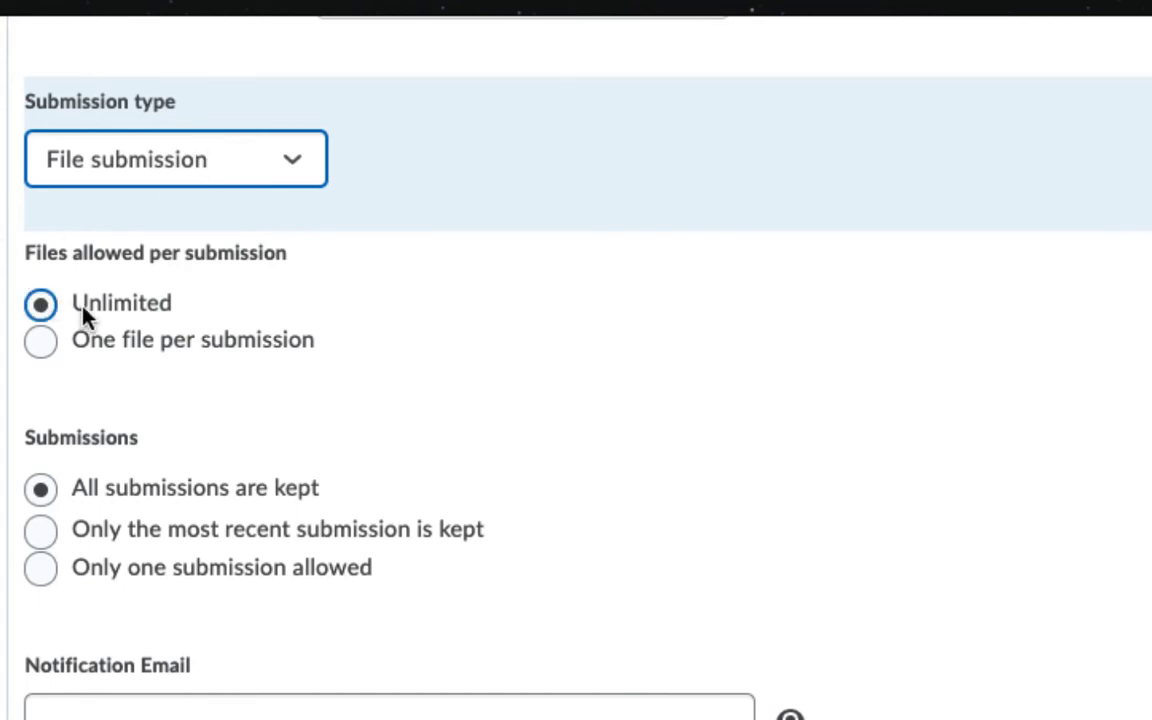
# Step: Choose to keep all submissions and leave the folder's category as No Category
pyautogui.scroll(-2, 205, 568)
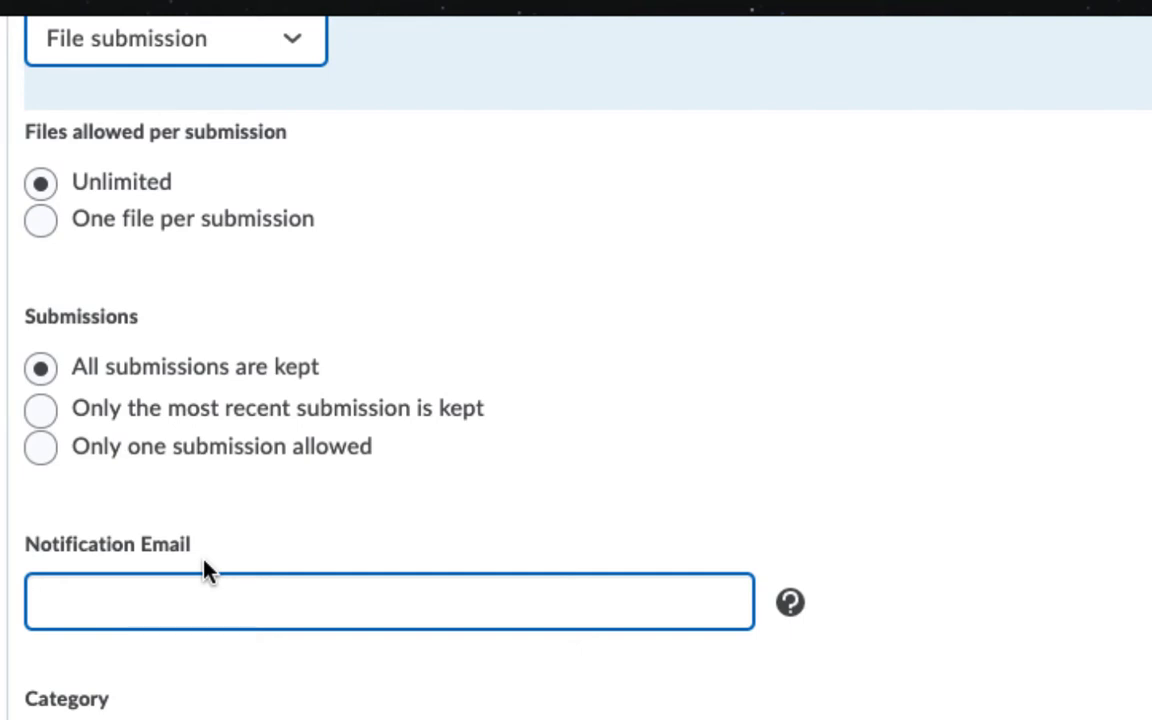
pyautogui.click(185, 372)
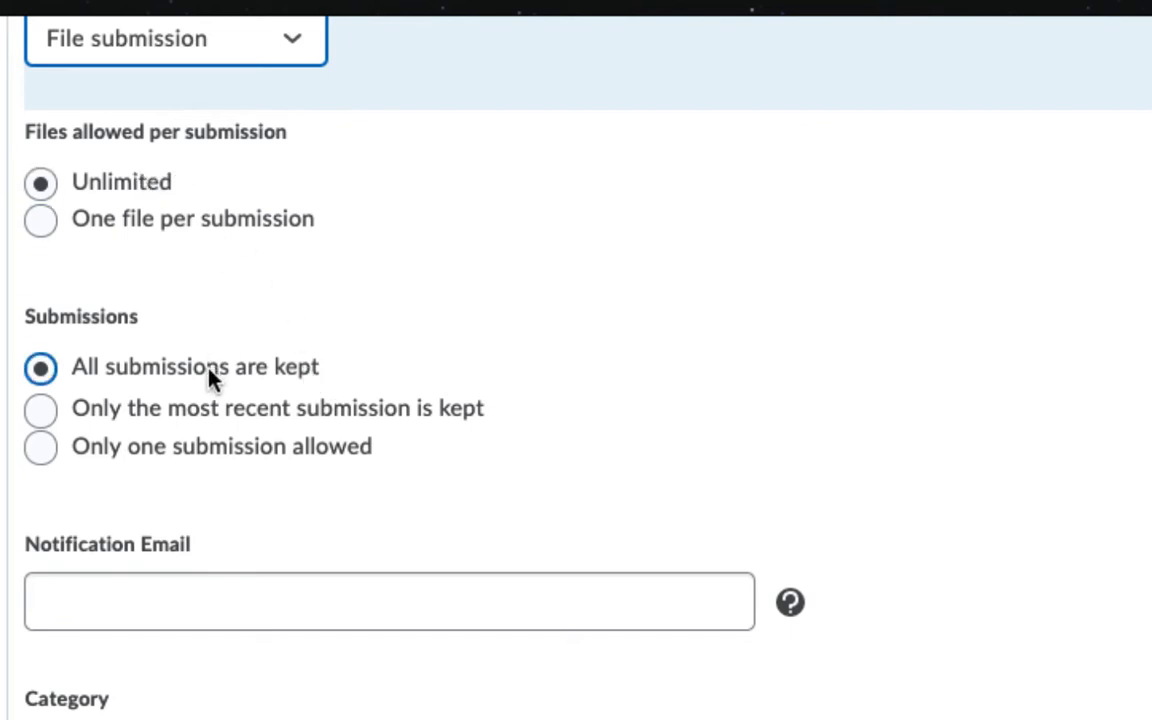
pyautogui.scroll(-3, 208, 375)
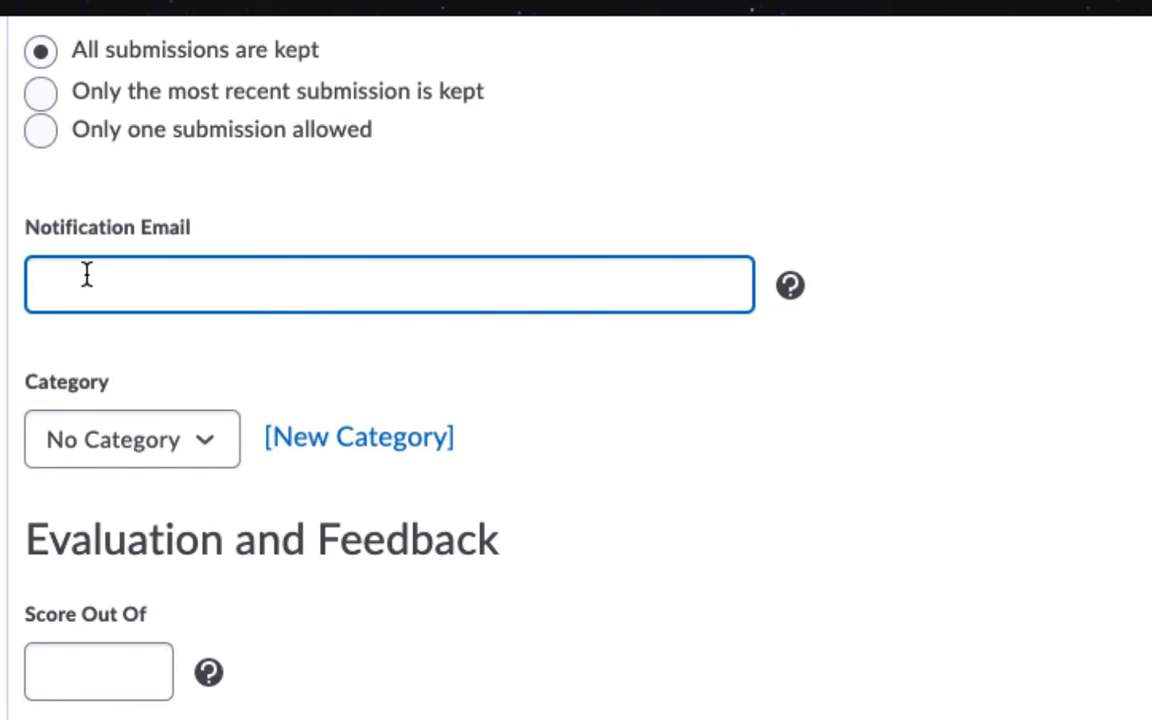
pyautogui.scroll(-3, 205, 215)
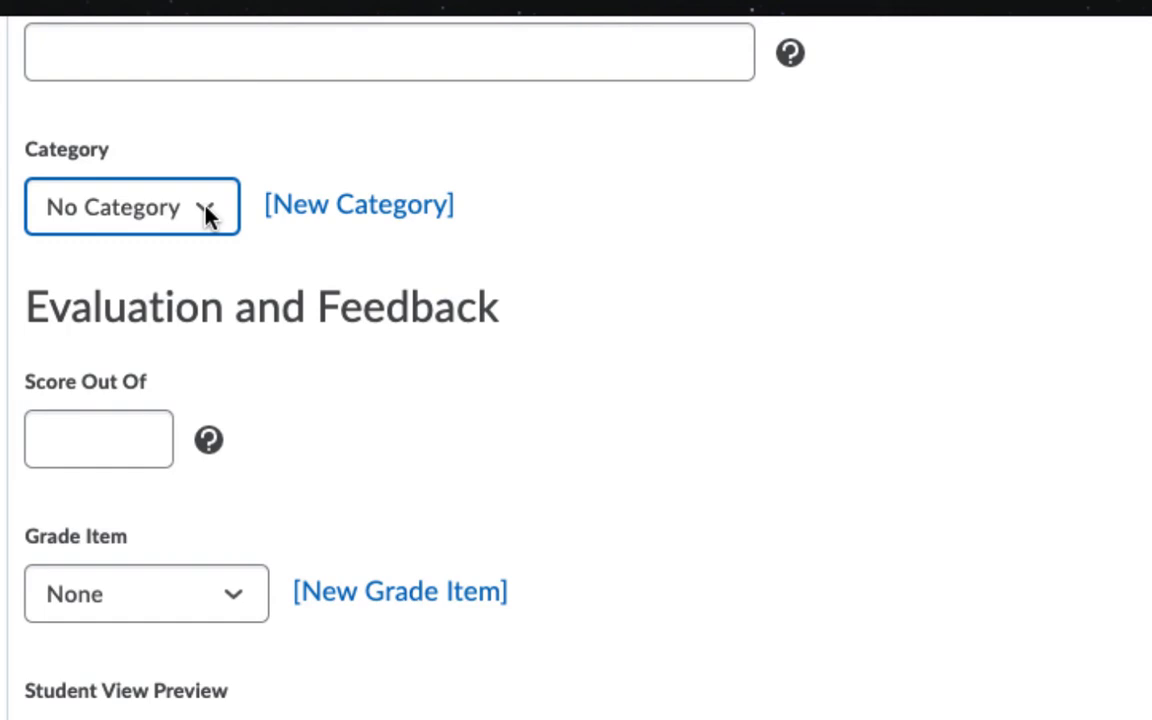
pyautogui.click(205, 210)
pyautogui.click(205, 210)
pyautogui.scroll(-5, 258, 527)
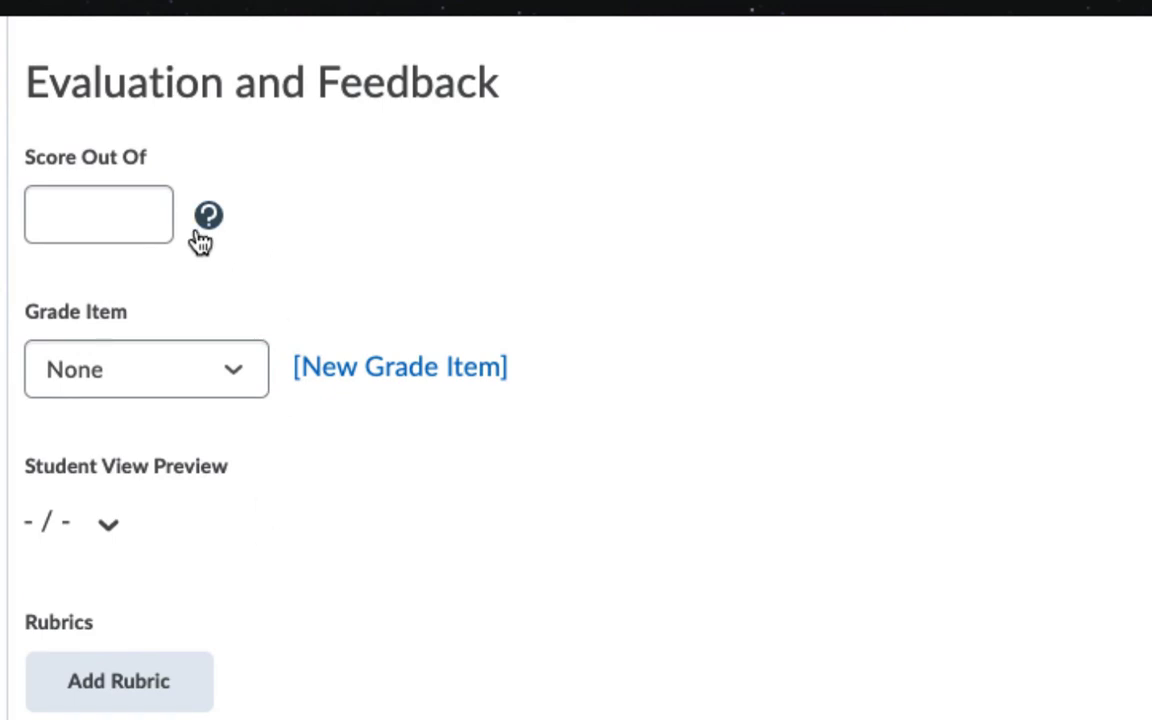
# Step: Set the assignment's score to be out of 100
pyautogui.click(165, 200)
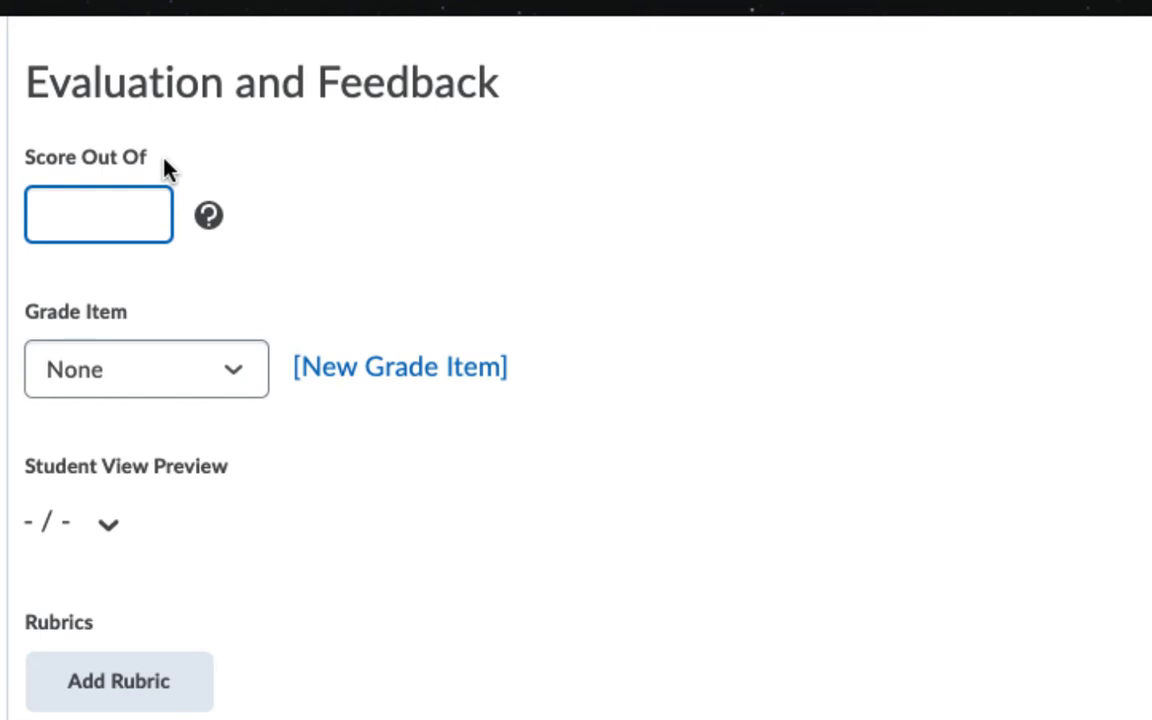
pyautogui.click(69, 228)
pyautogui.write('100')
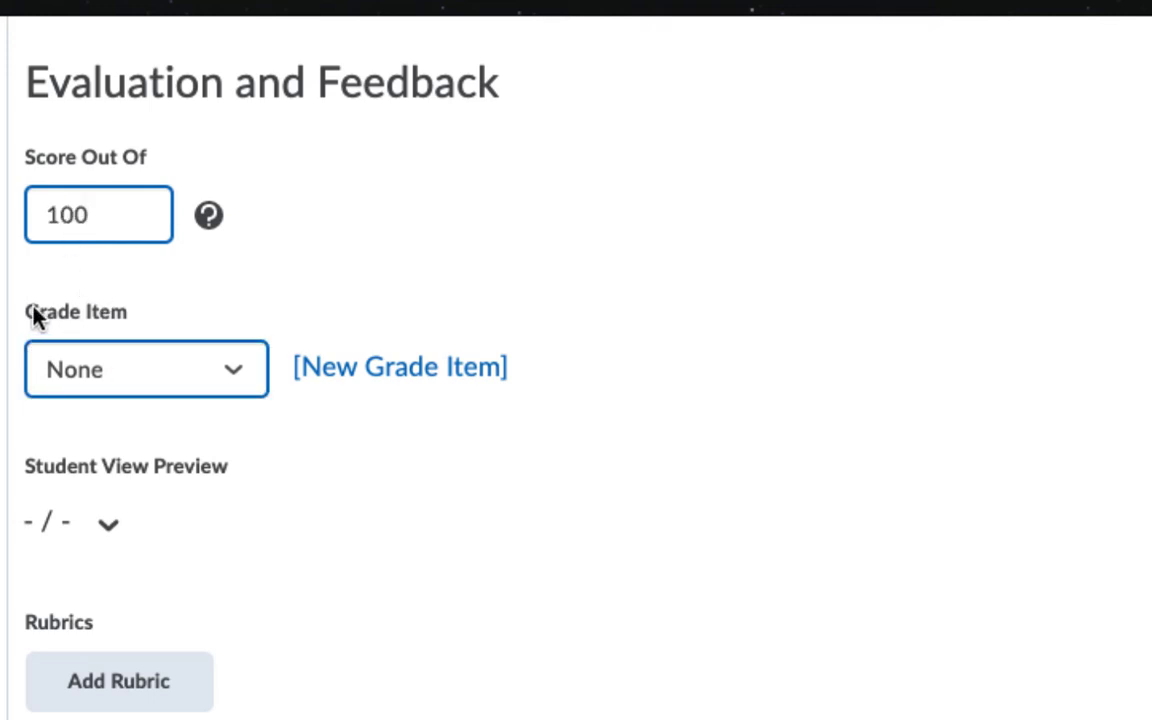
# Step: Start a new numeric grade item for the folder and name it "Assignment 1"
pyautogui.click(238, 380)
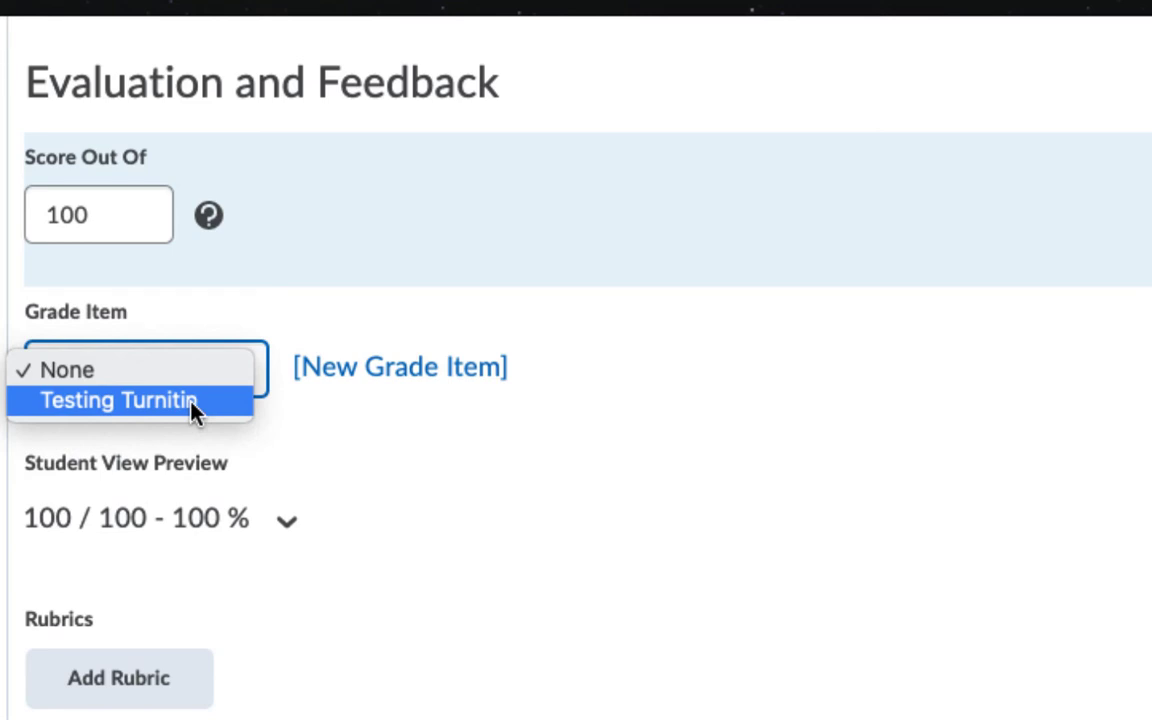
pyautogui.click(398, 429)
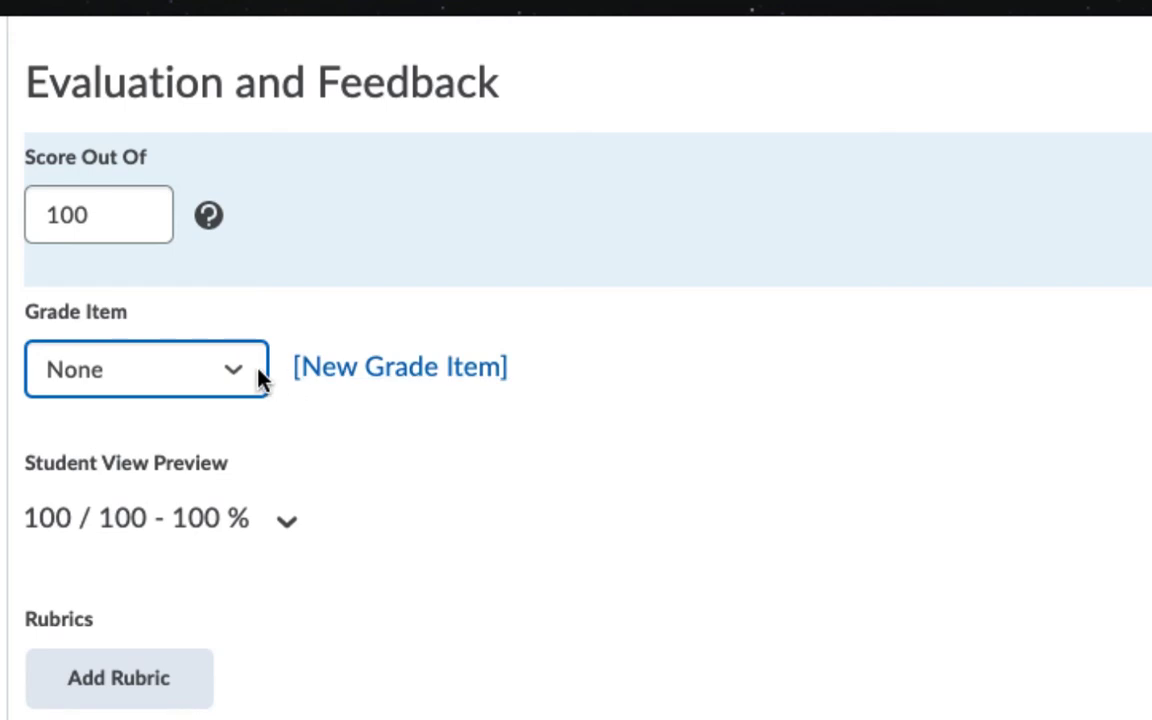
pyautogui.click(417, 372)
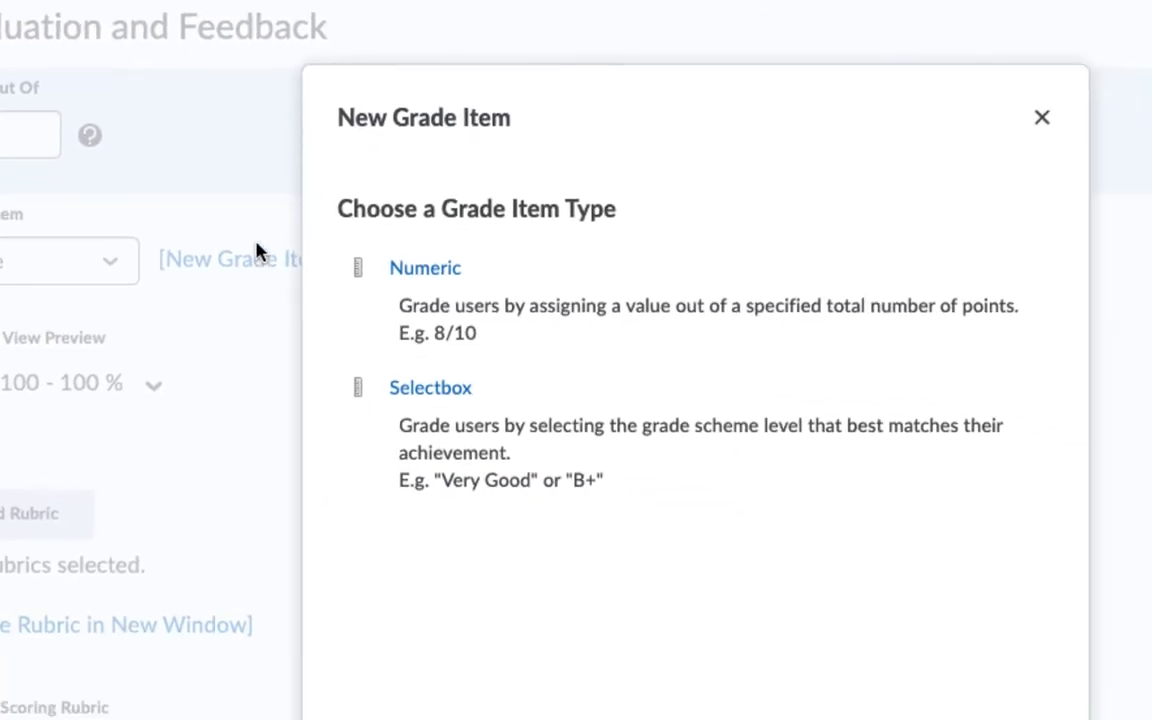
pyautogui.click(346, 222)
pyautogui.write('Assignment 1')
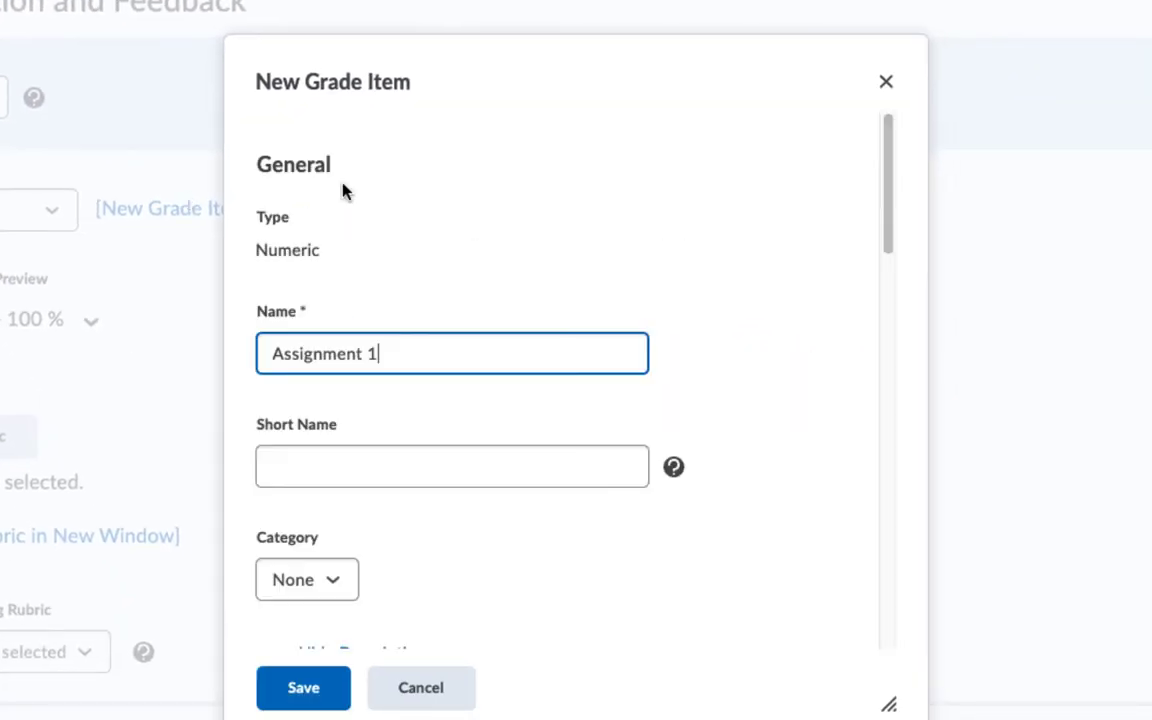
# Step: Set the grade item's maximum points to 100 and save it
pyautogui.scroll(-10, 375, 415)
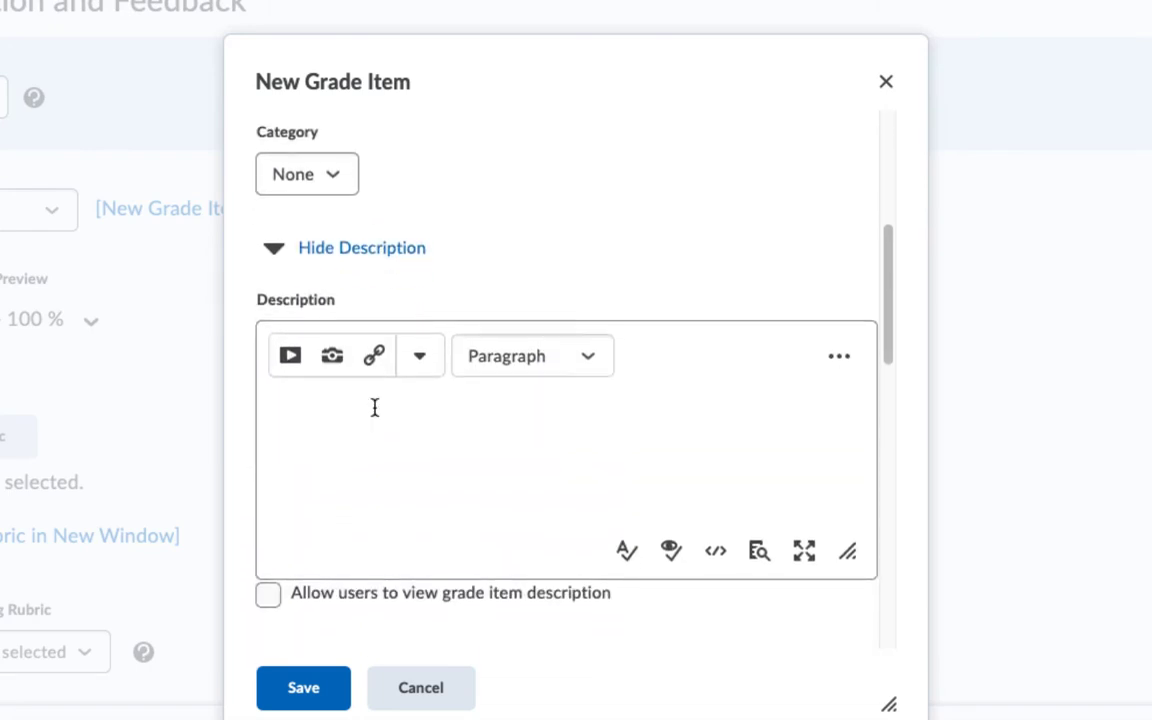
pyautogui.click(321, 280)
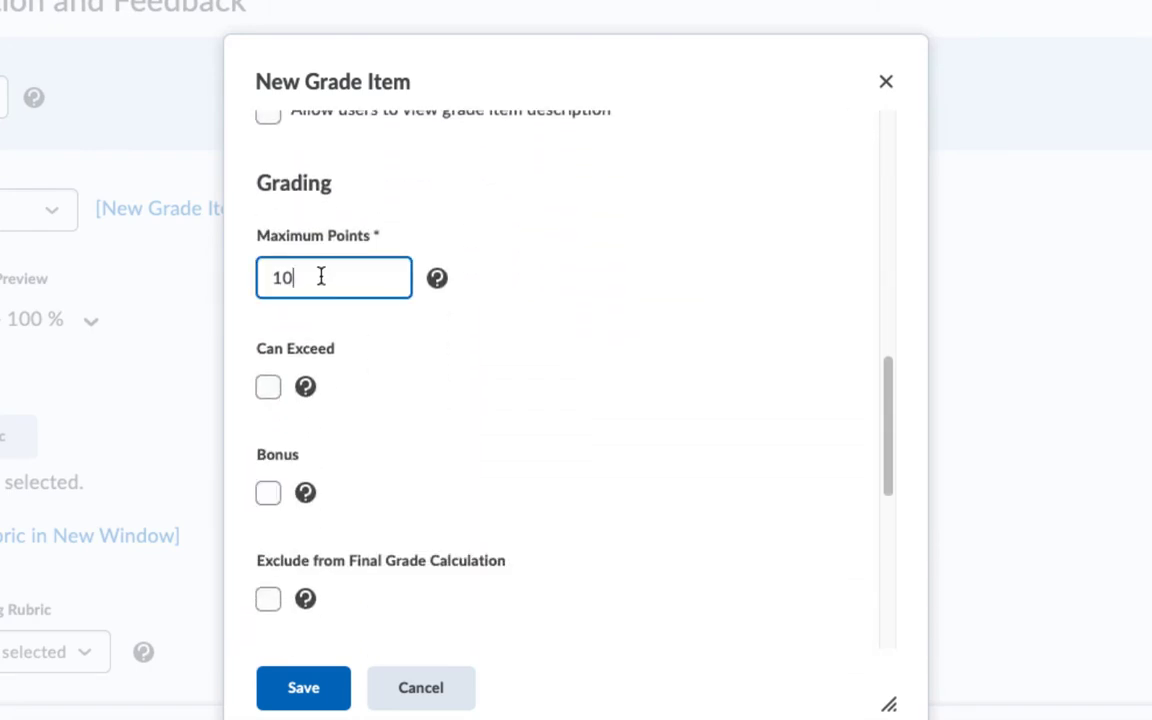
pyautogui.write('0')
pyautogui.scroll(7, 324, 378)
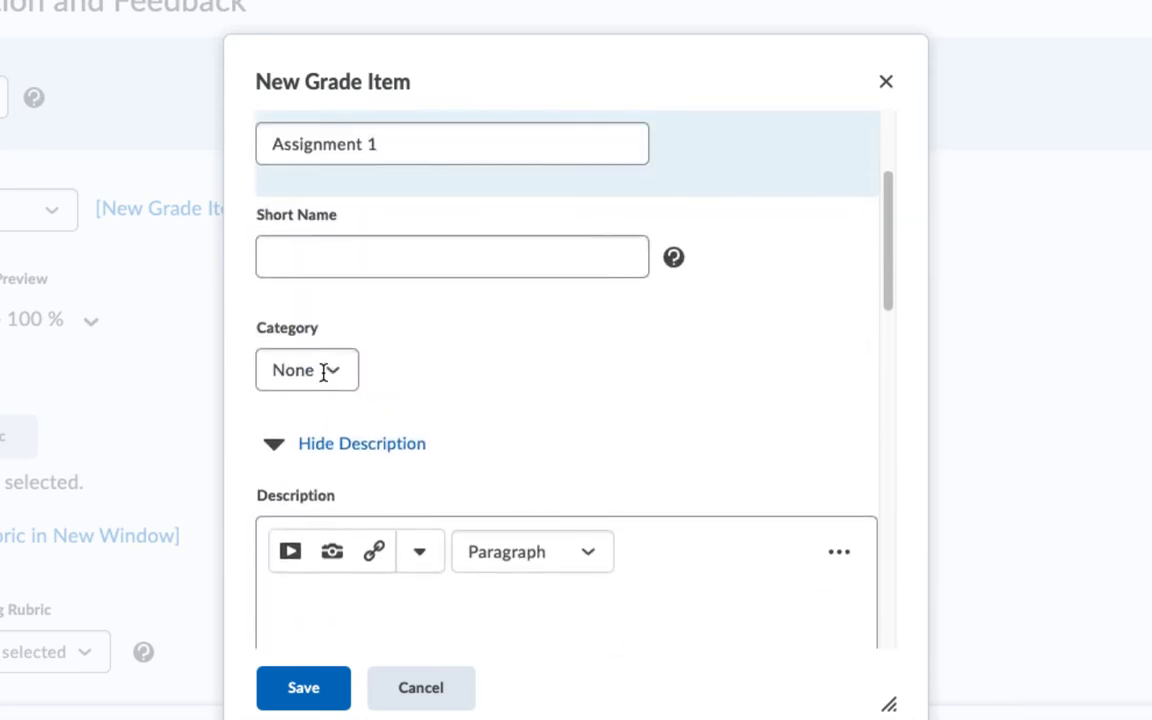
pyautogui.scroll(-5, 324, 373)
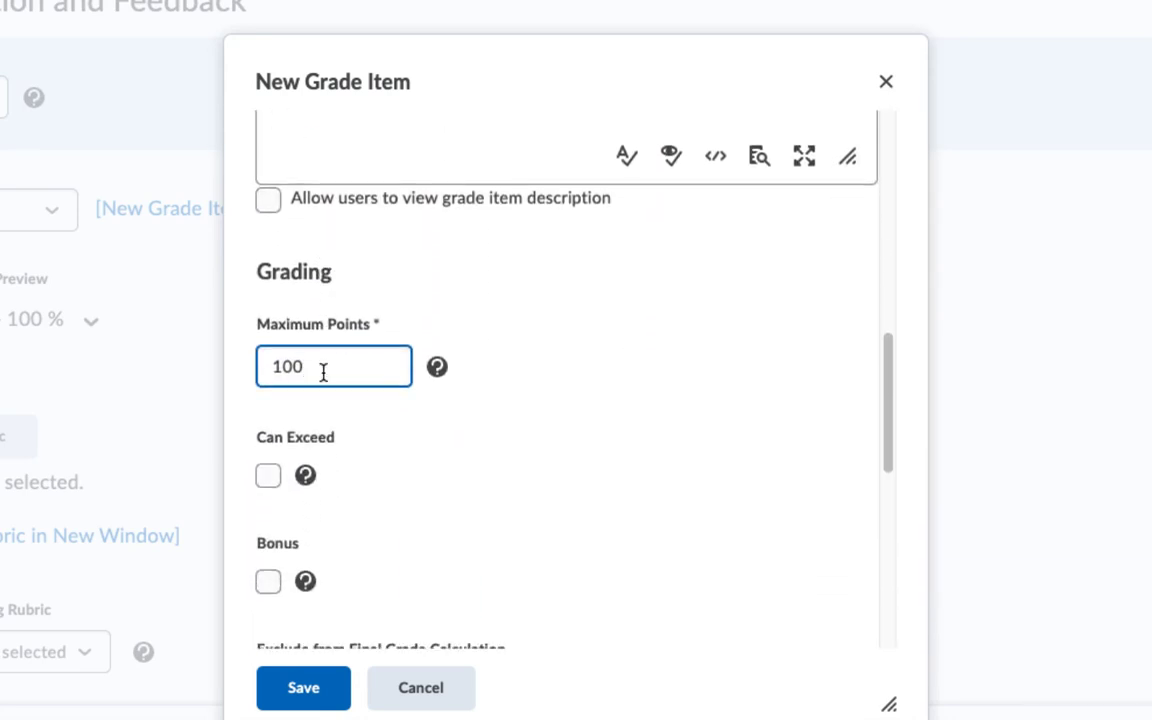
pyautogui.click(305, 694)
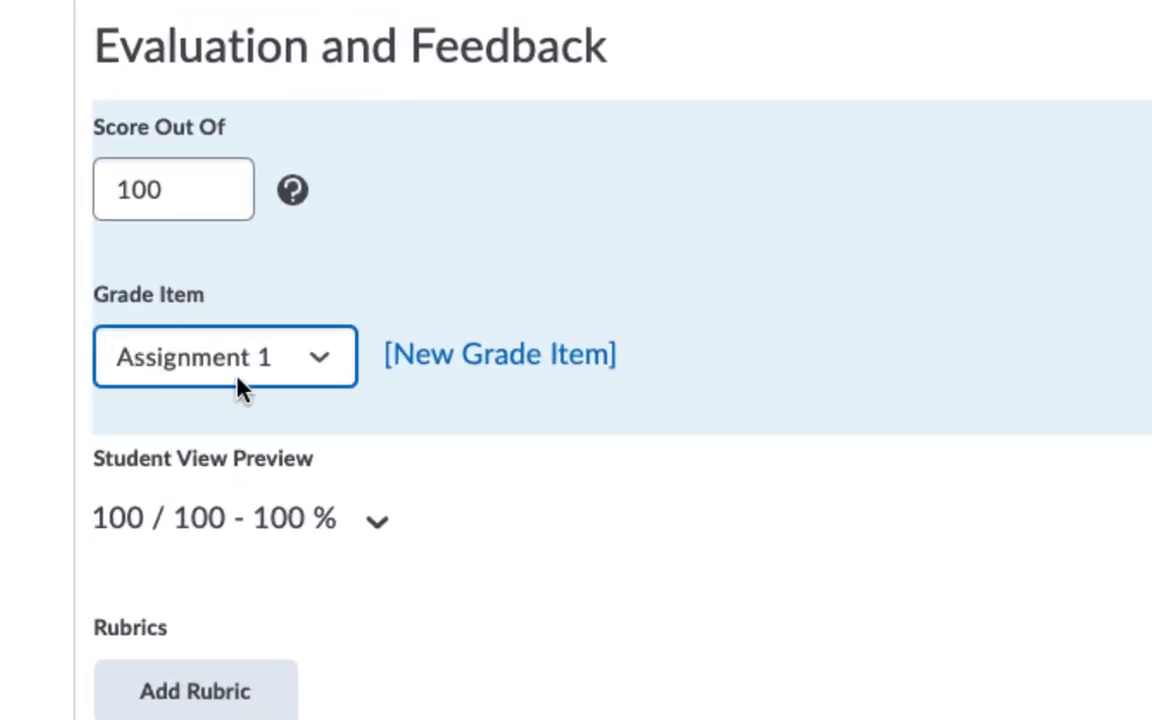
pyautogui.scroll(1, 576, 360)
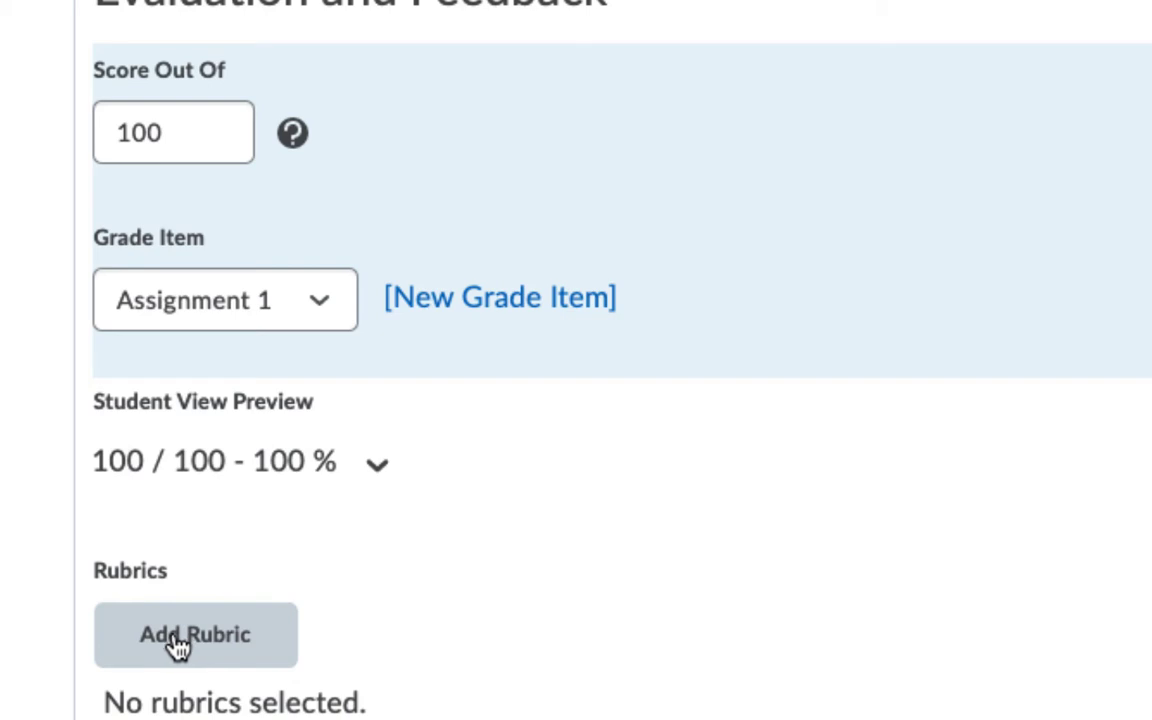
pyautogui.scroll(3, 690, 346)
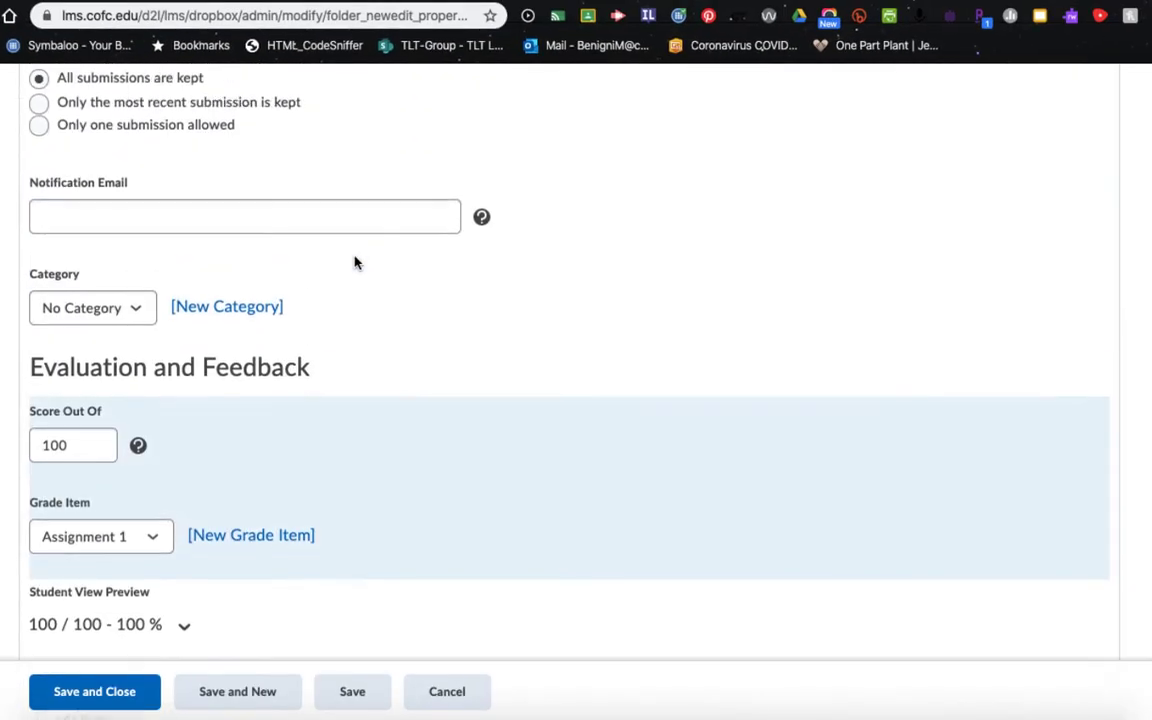
# Step: Review the new folder's name, assignment type, submission options, category, score and linked grade item
pyautogui.scroll(10, 355, 263)
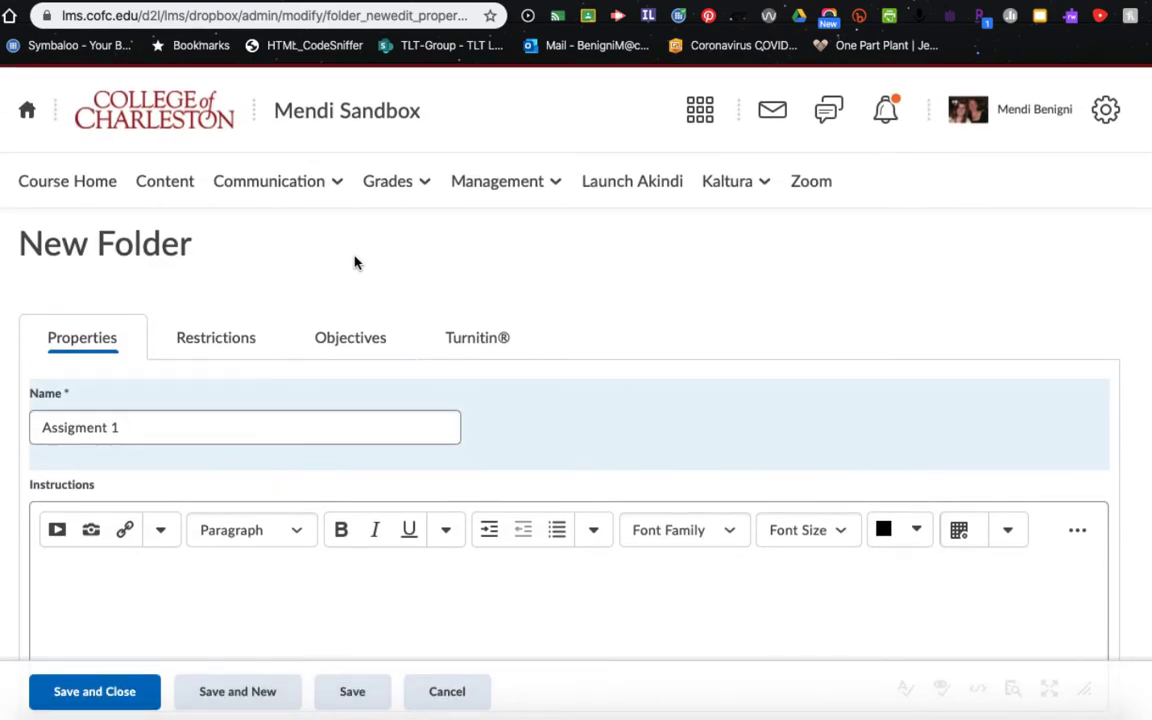
pyautogui.scroll(-5, 355, 263)
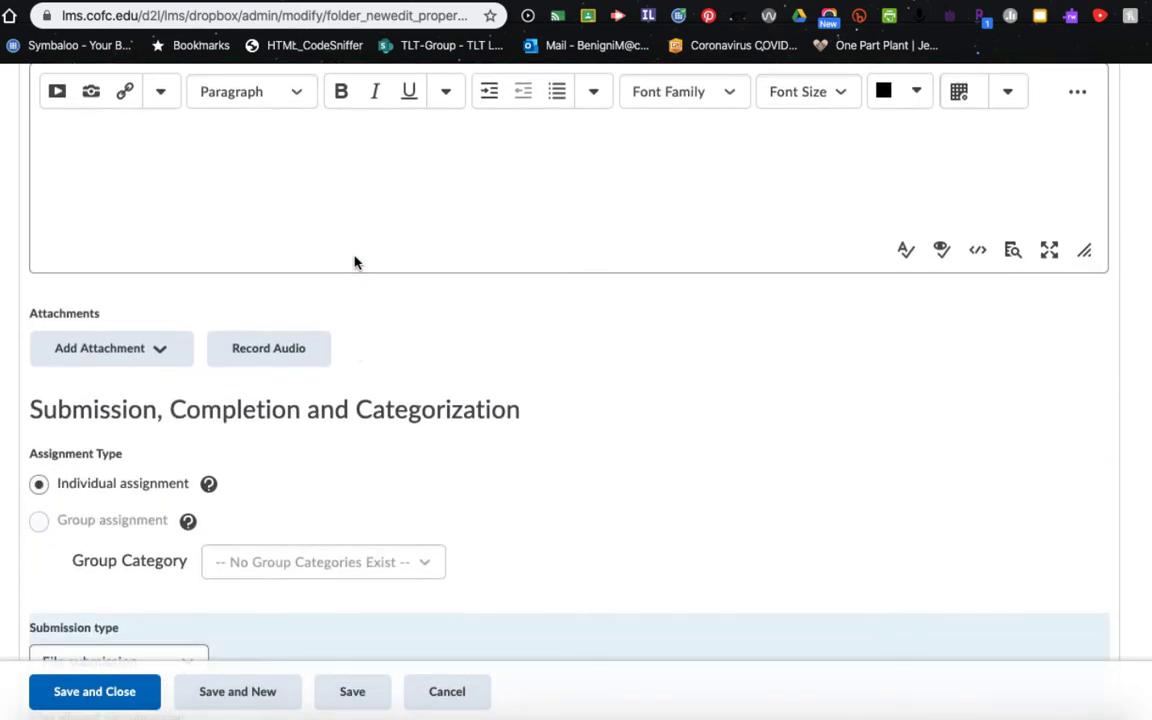
pyautogui.scroll(-3, 355, 263)
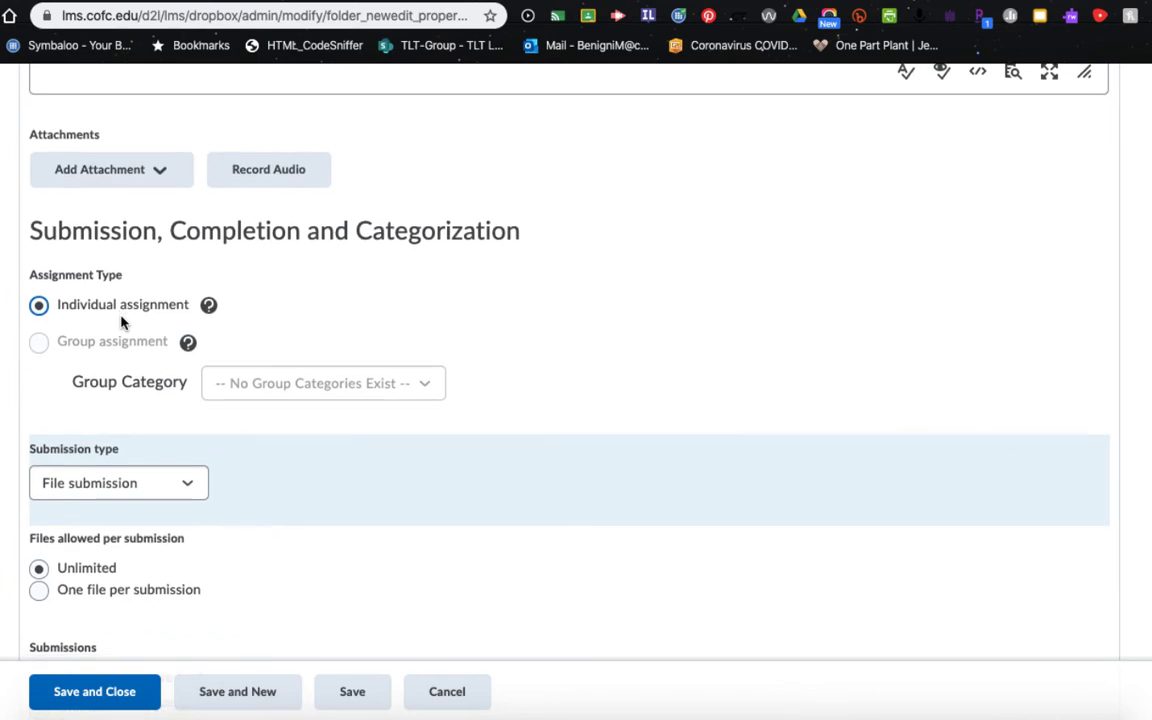
pyautogui.scroll(-5, 122, 320)
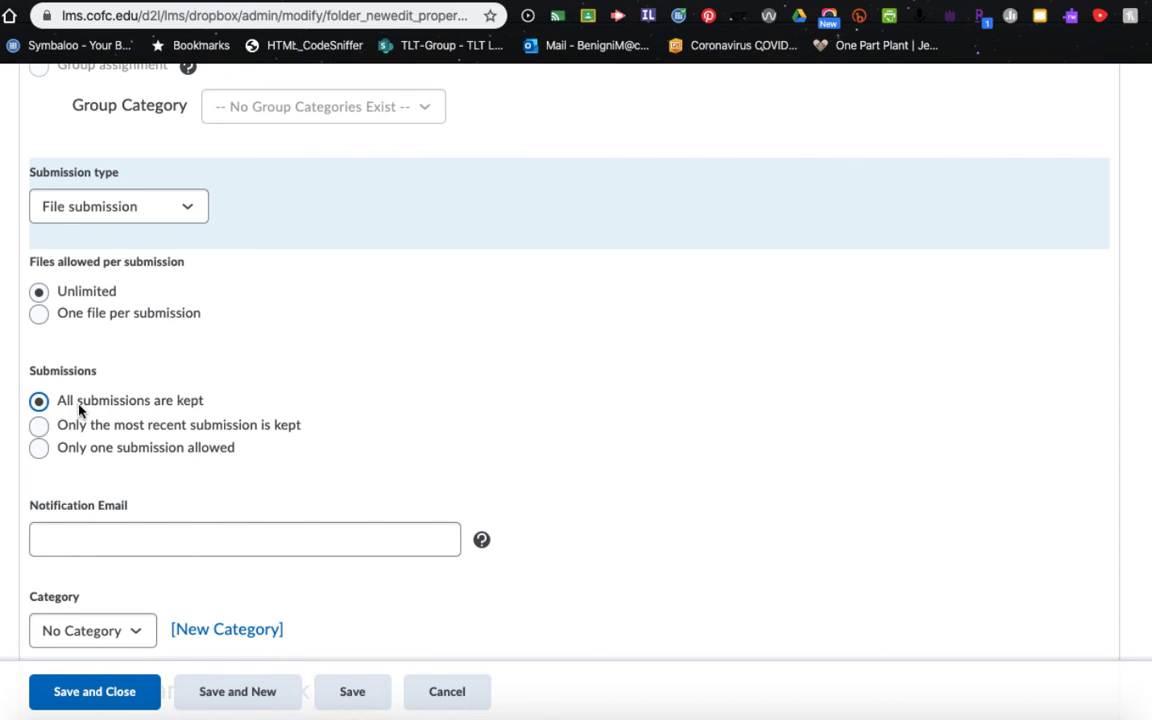
pyautogui.scroll(-7, 80, 410)
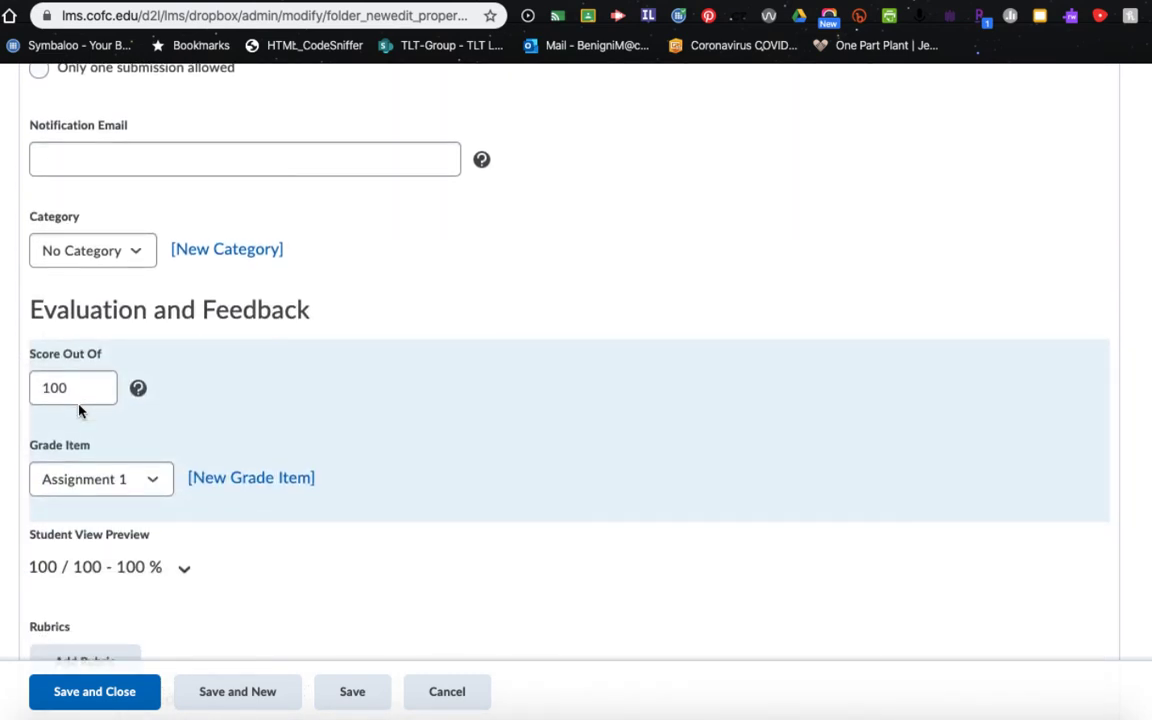
pyautogui.scroll(-1, 80, 408)
pyautogui.scroll(1, 80, 406)
pyautogui.click(123, 119)
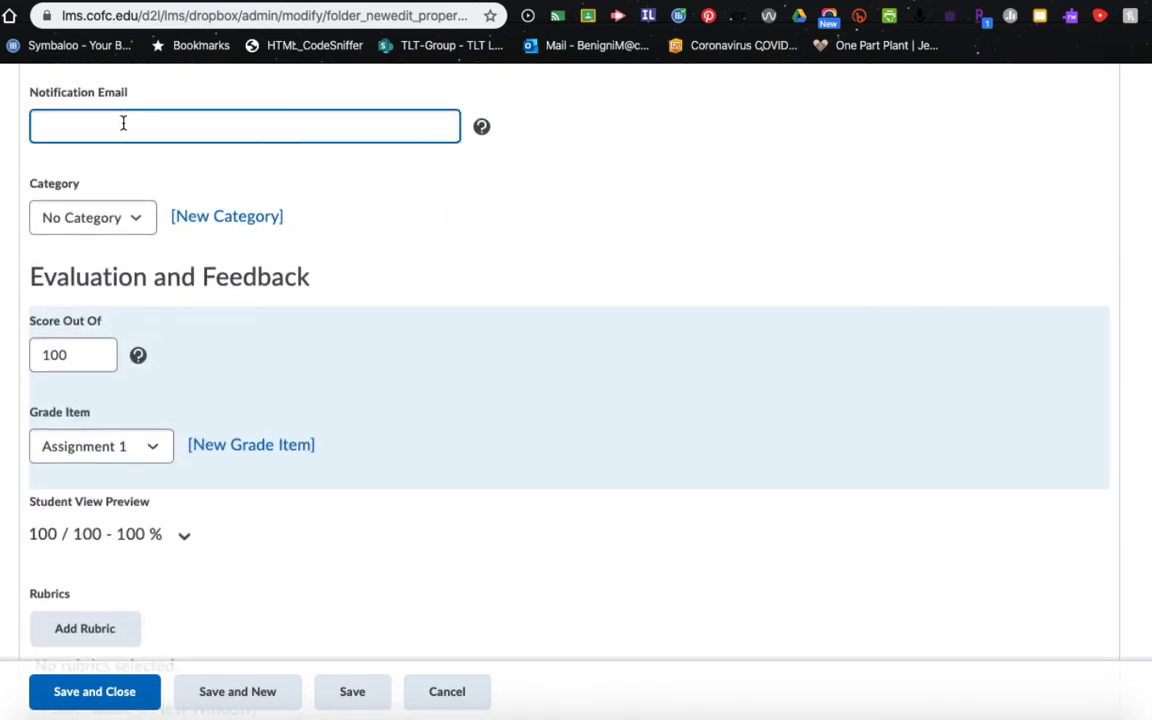
pyautogui.click(92, 212)
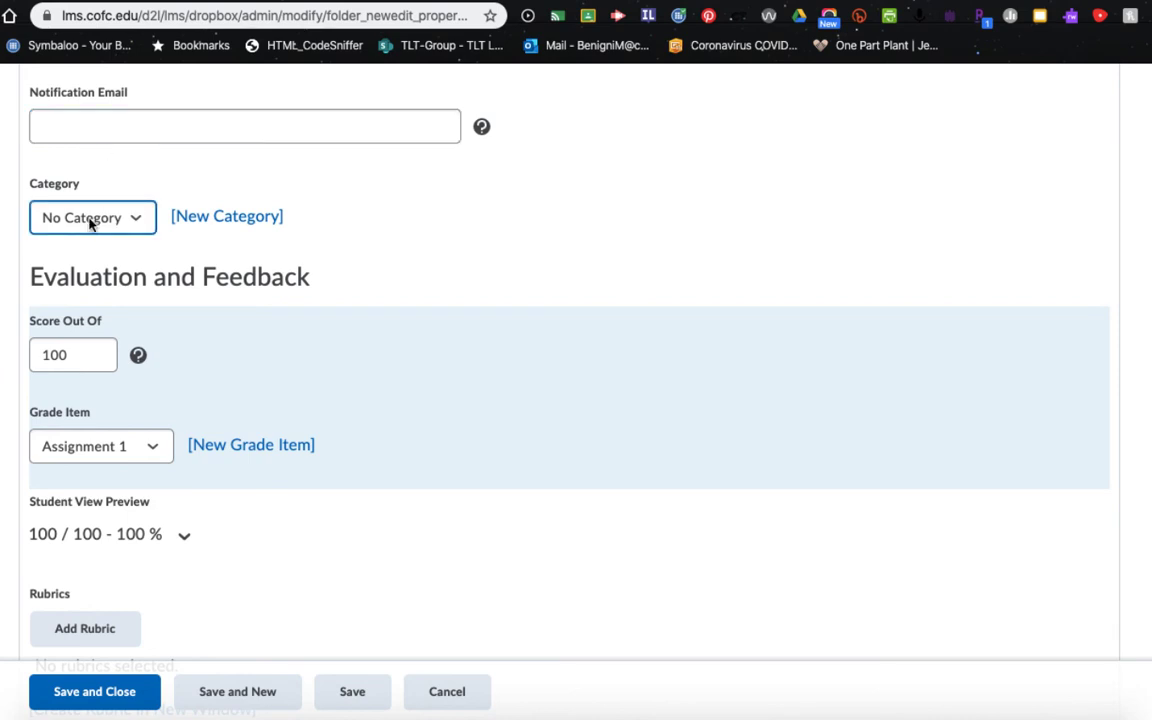
pyautogui.click(72, 355)
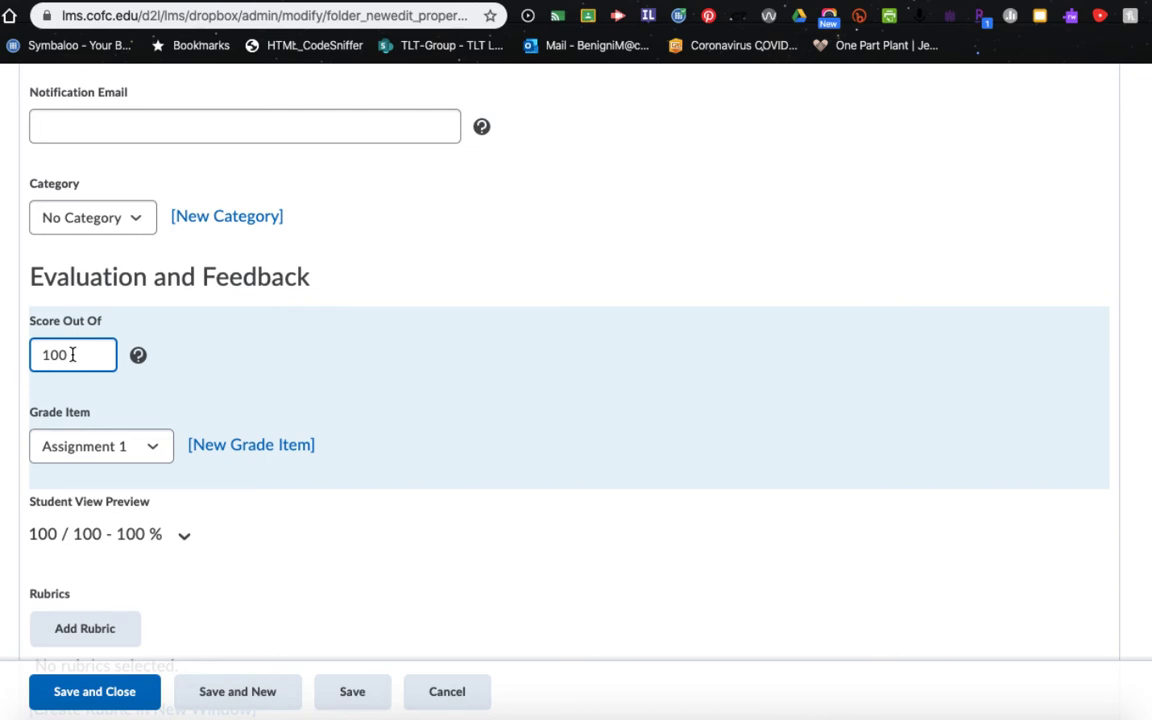
pyautogui.click(86, 455)
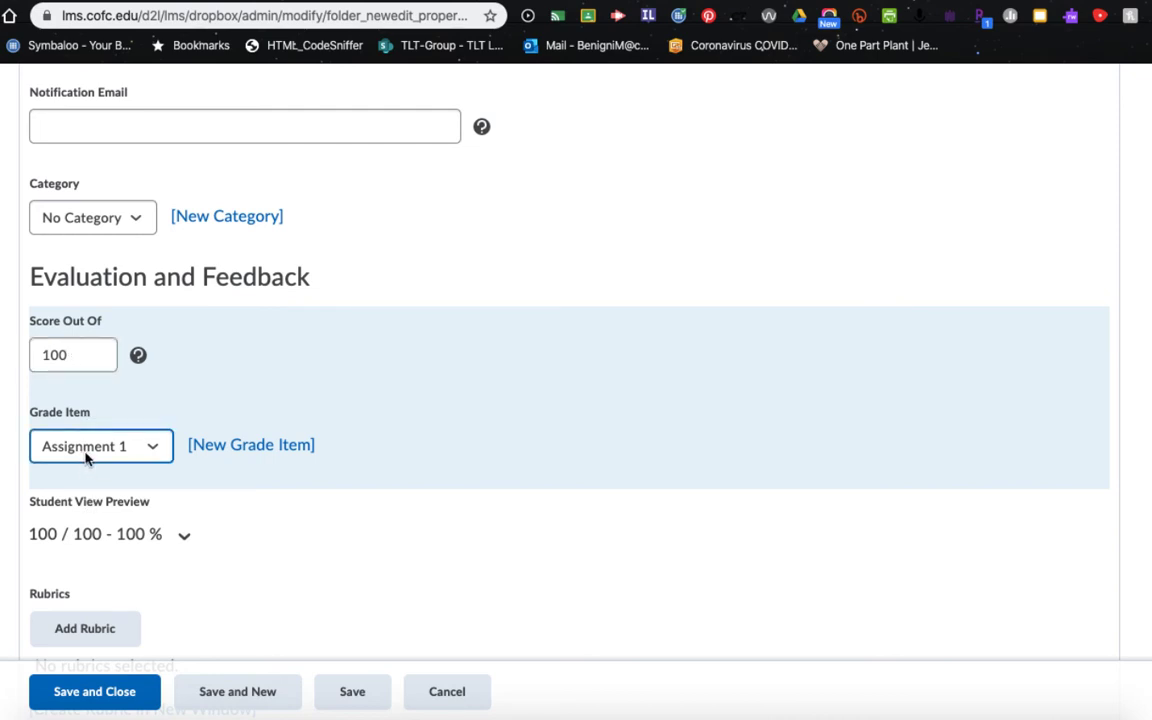
# Step: In the folder's restrictions, enable a start date and set it to 4/10/2020 at 7:30 AM
pyautogui.scroll(15, 86, 458)
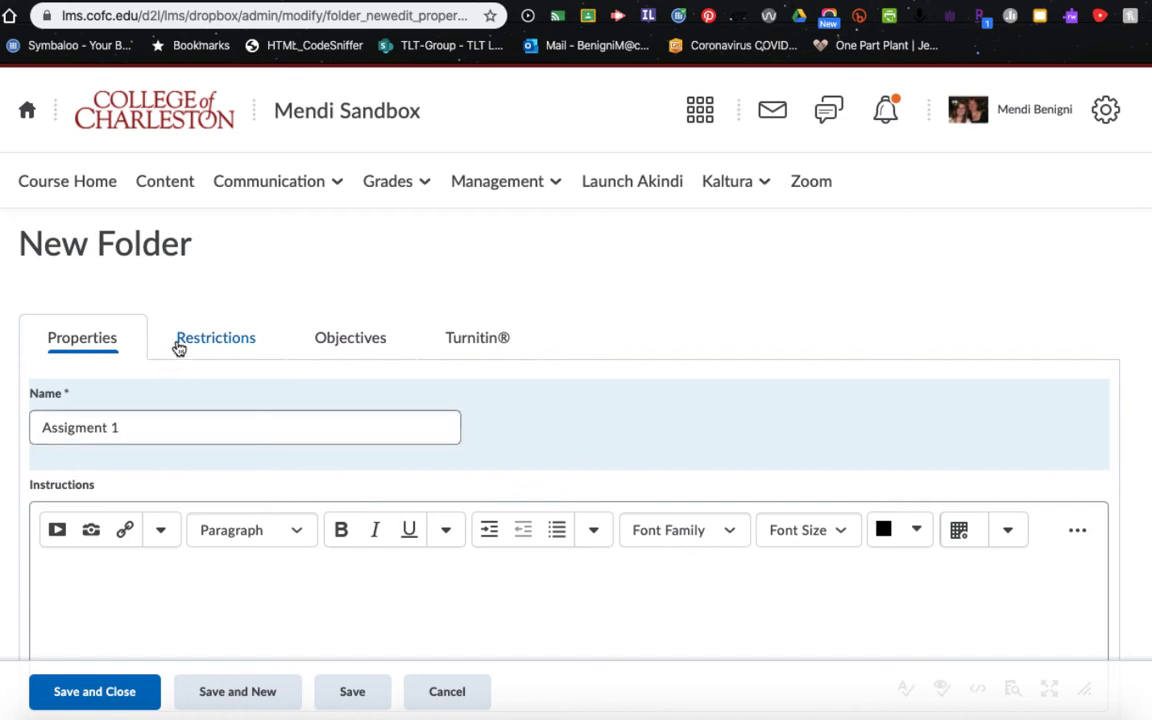
pyautogui.click(236, 345)
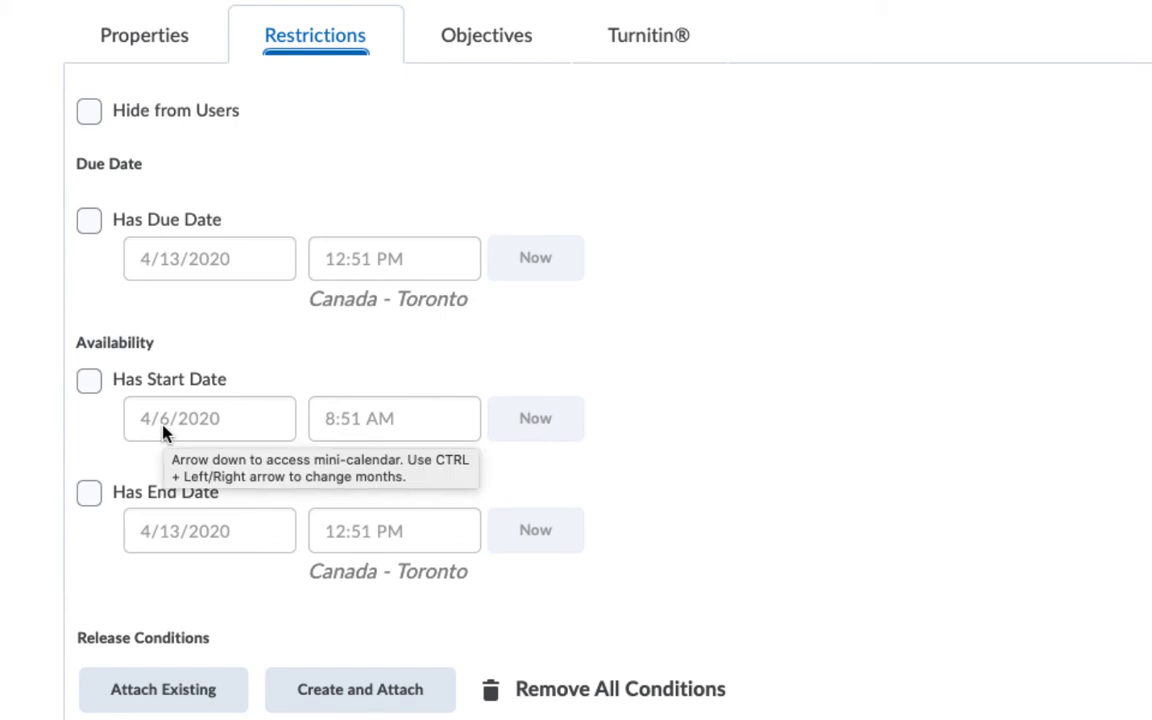
pyautogui.click(88, 383)
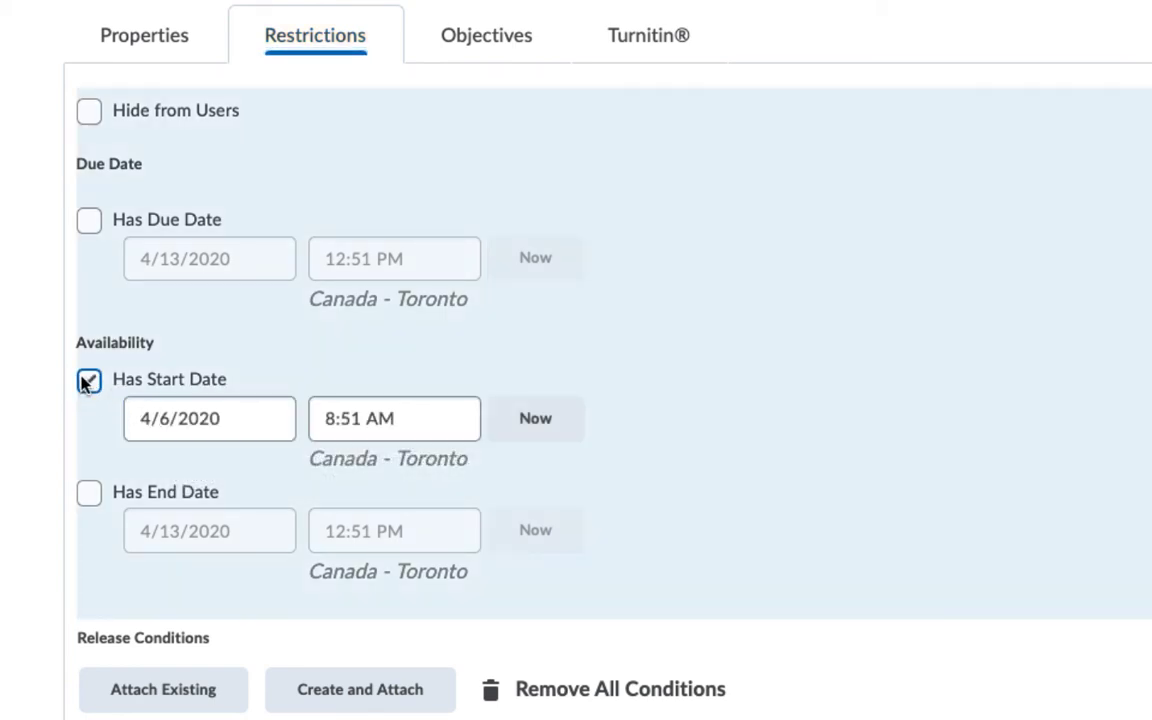
pyautogui.click(180, 418)
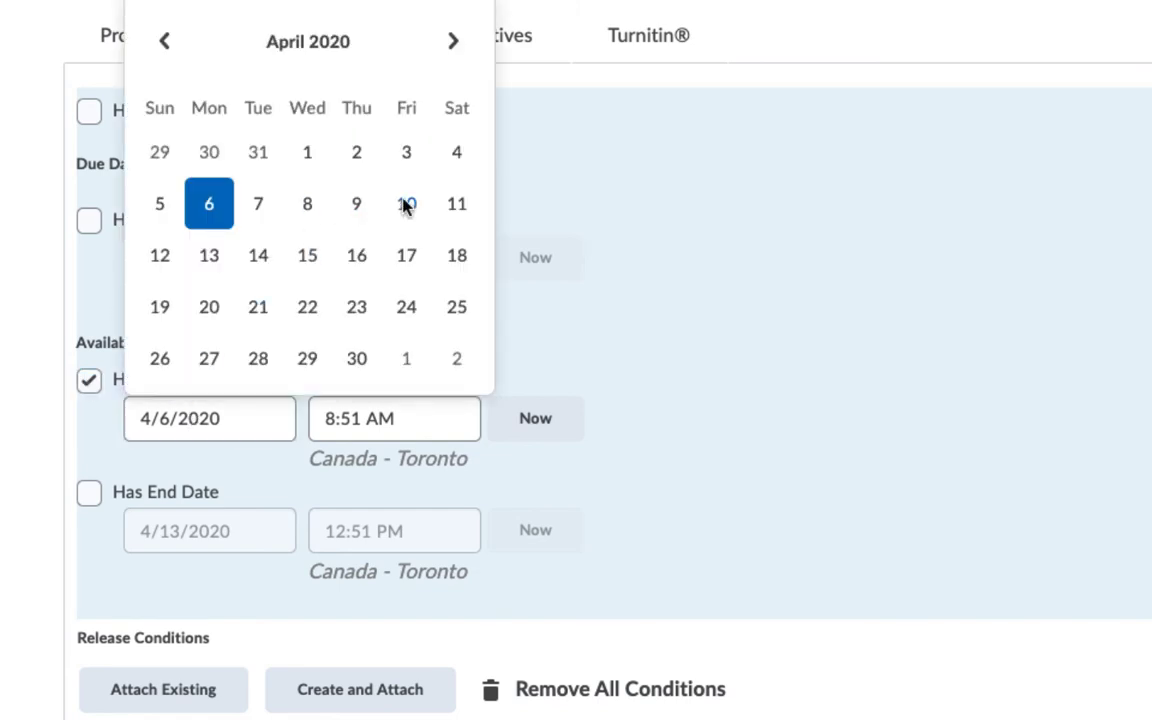
pyautogui.click(404, 204)
pyautogui.click(365, 420)
pyautogui.click(377, 460)
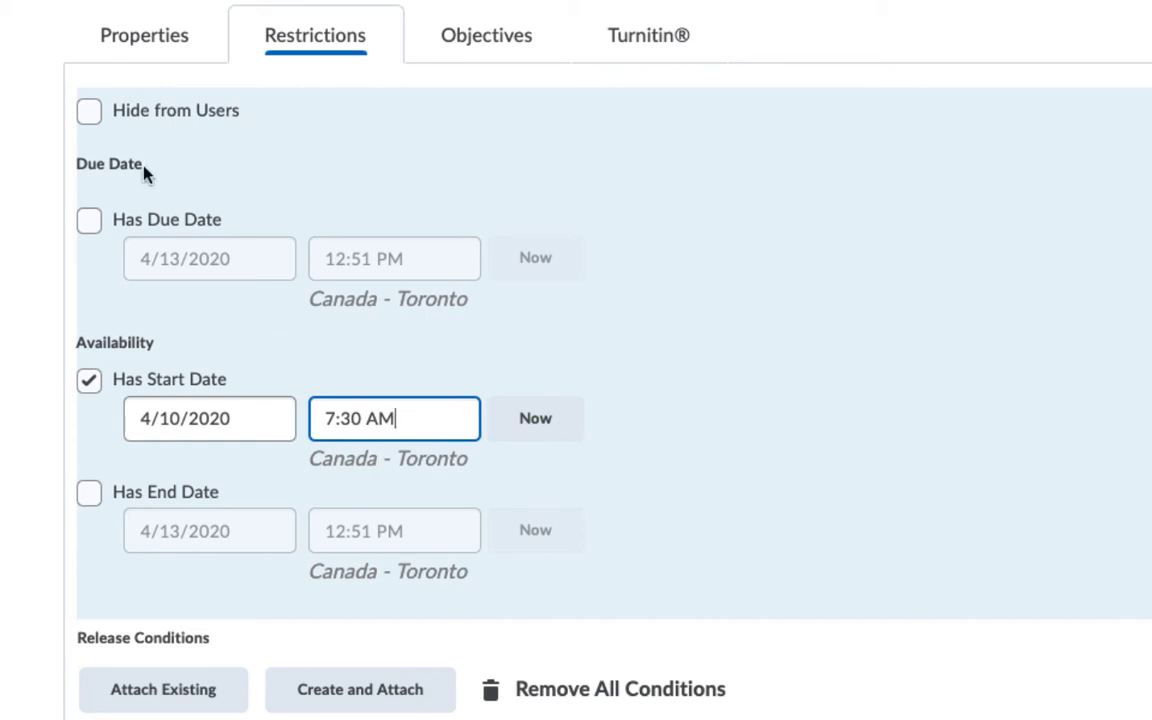
# Step: Enable a due date for the folder and set it to 4/20/2020 at 11:30 PM
pyautogui.click(90, 220)
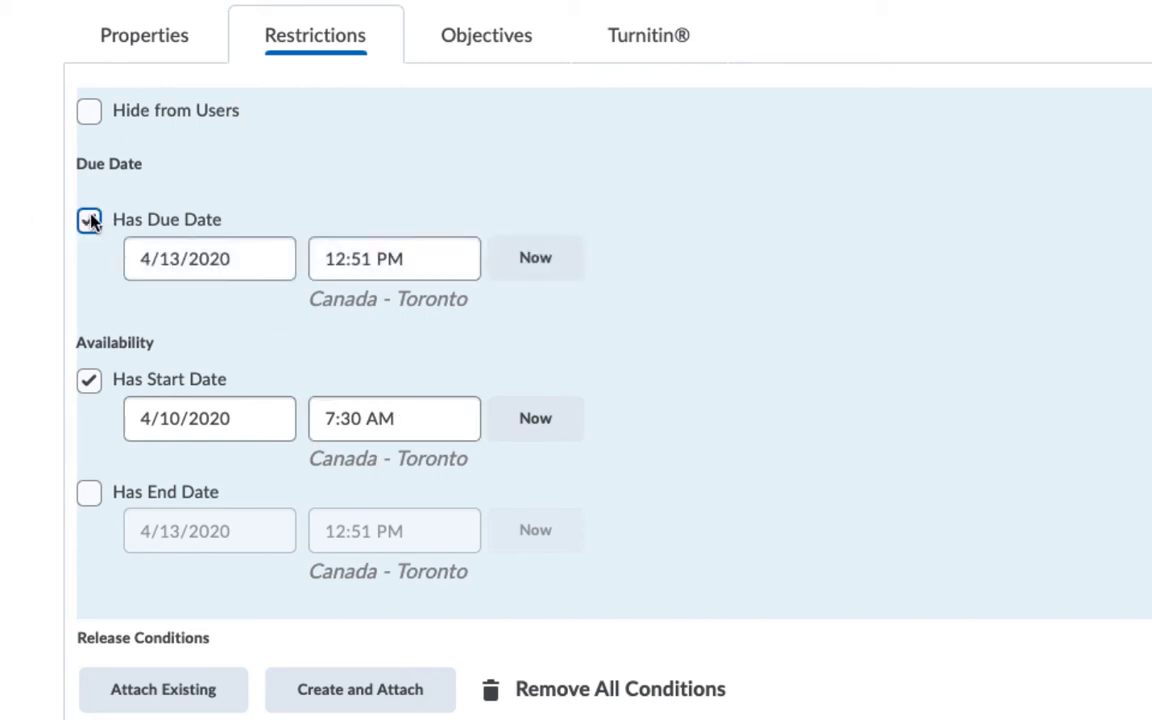
pyautogui.click(203, 254)
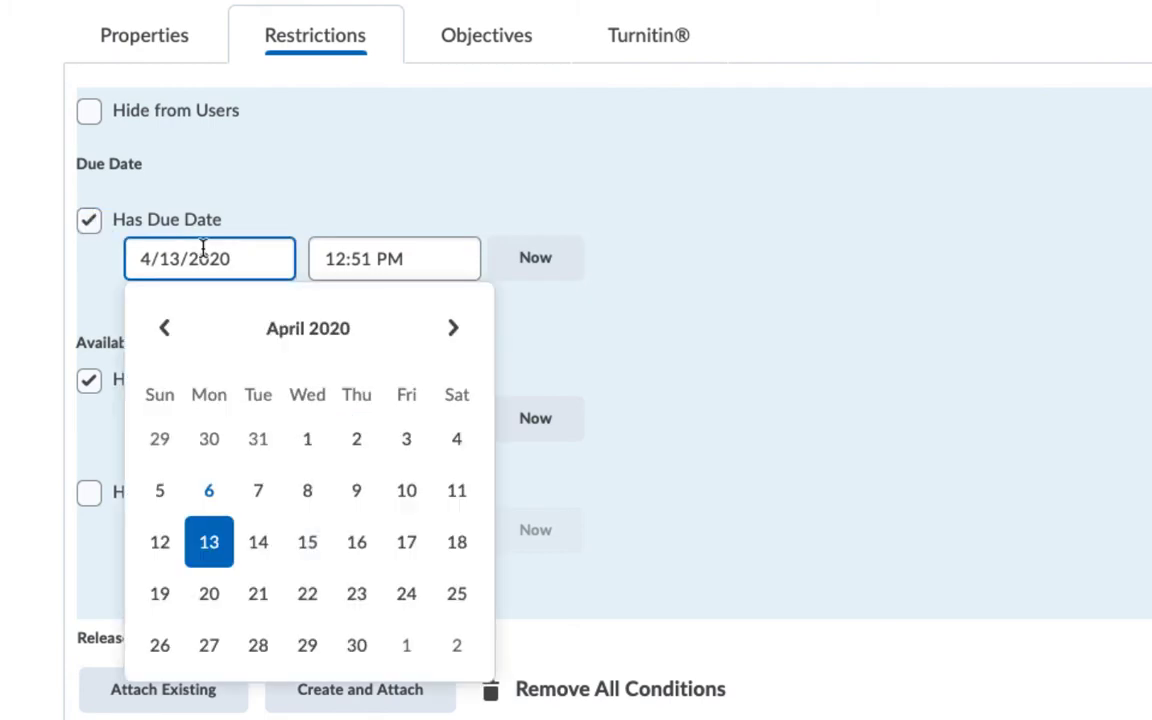
pyautogui.click(209, 594)
pyautogui.click(380, 262)
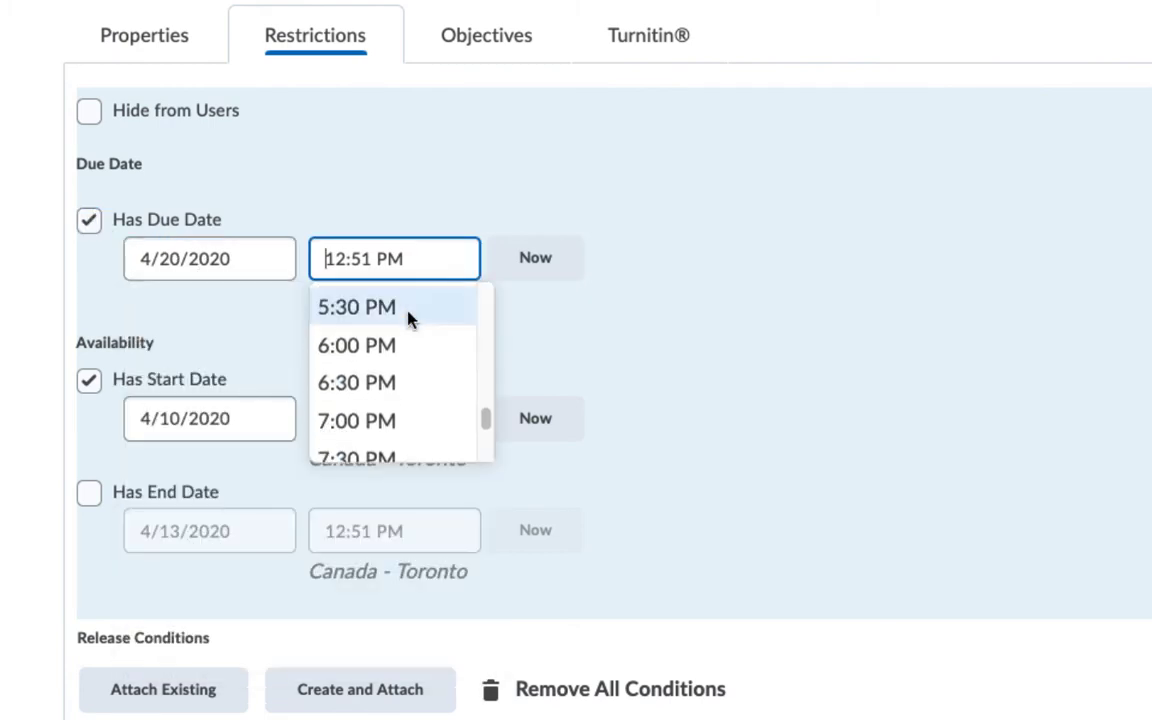
pyautogui.scroll(-3, 470, 320)
pyautogui.click(384, 445)
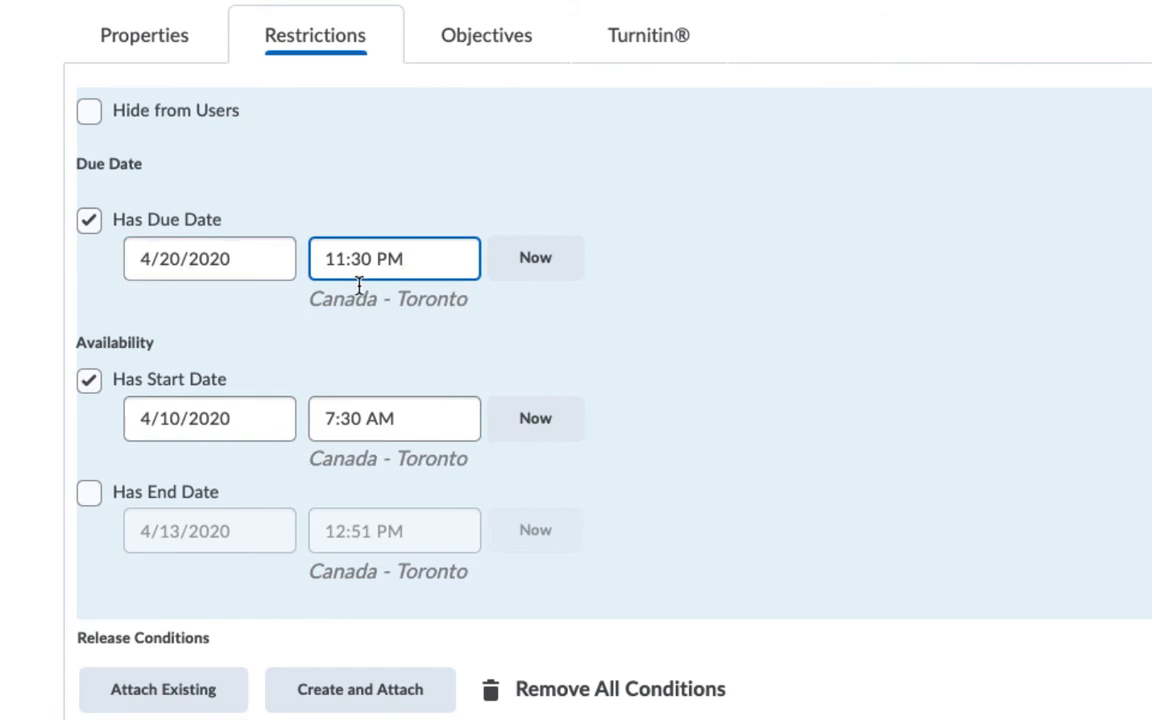
# Step: Enable an end date for the folder's availability and set it to 4/21/2020 at 11:30 PM
pyautogui.click(89, 500)
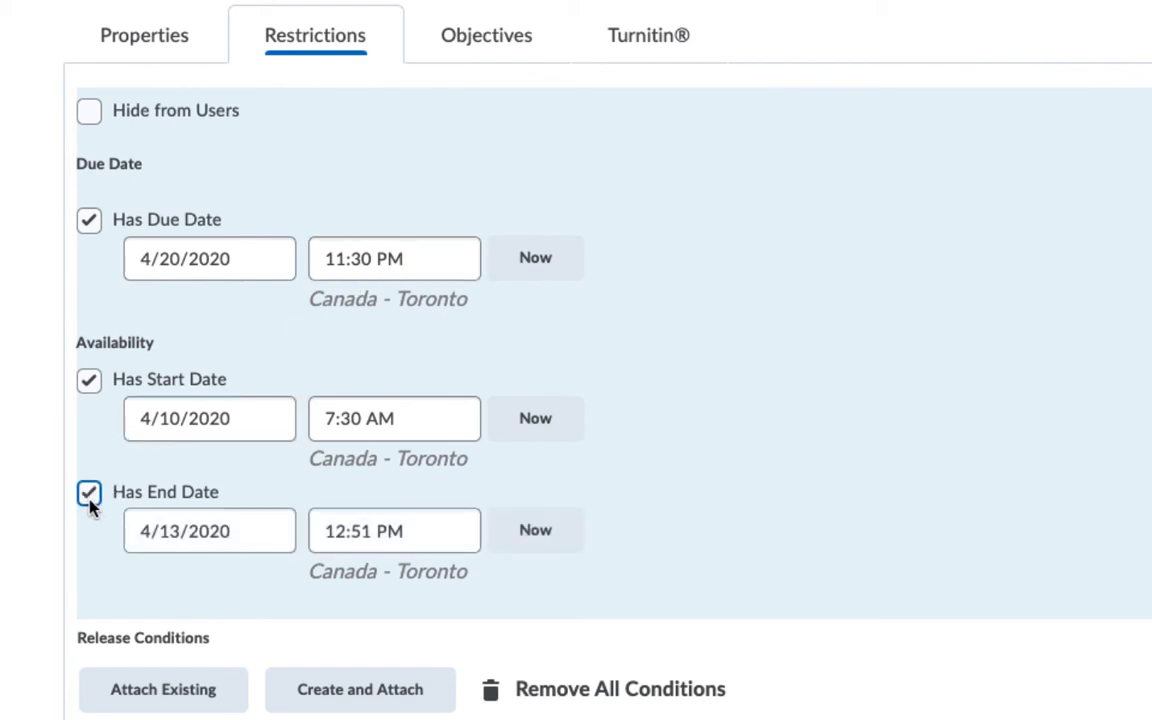
pyautogui.click(206, 527)
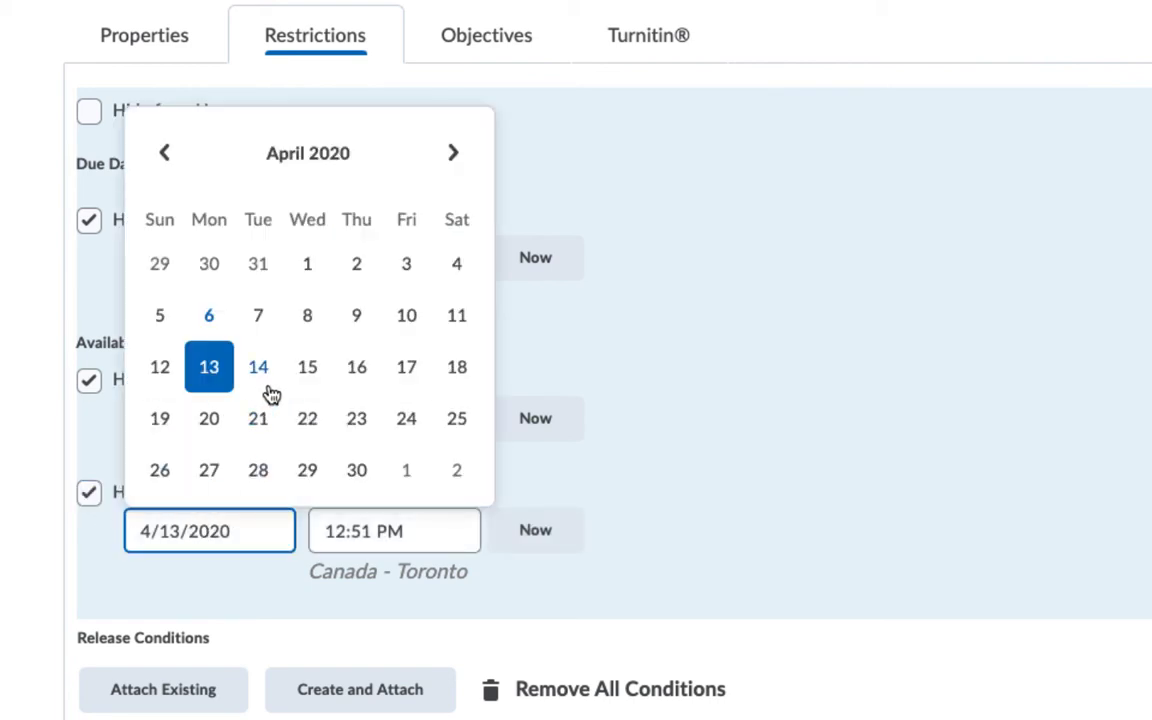
pyautogui.click(258, 418)
pyautogui.click(373, 524)
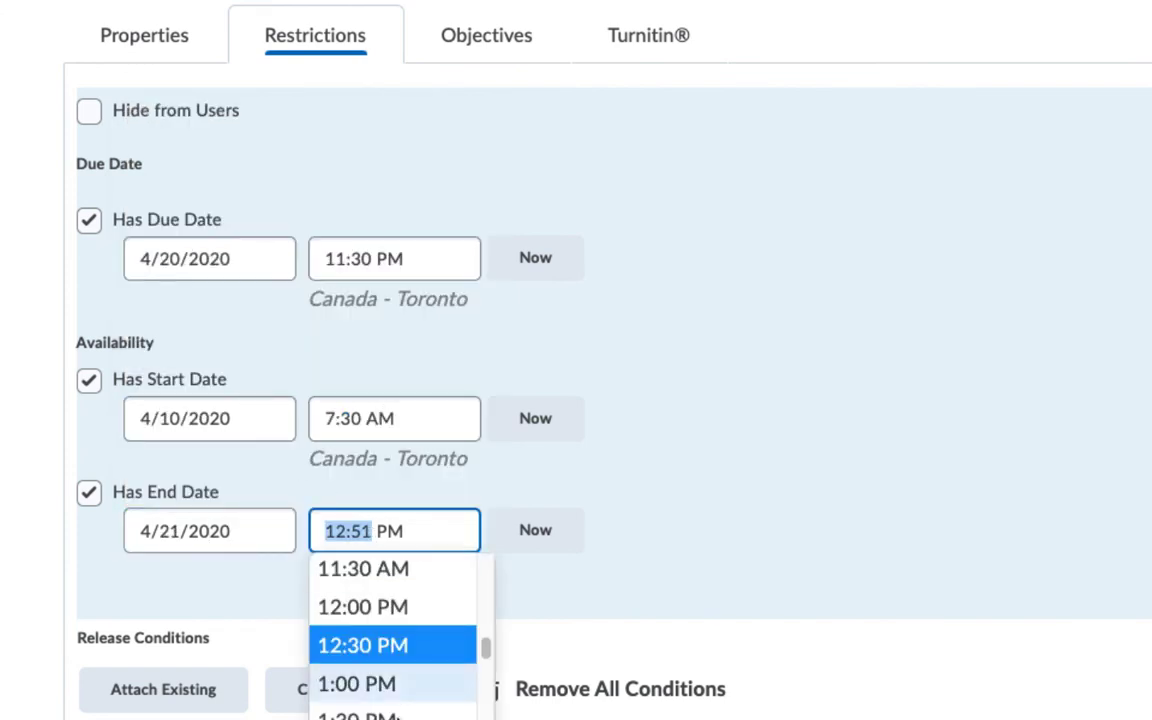
pyautogui.scroll(-8, 397, 716)
pyautogui.click(397, 715)
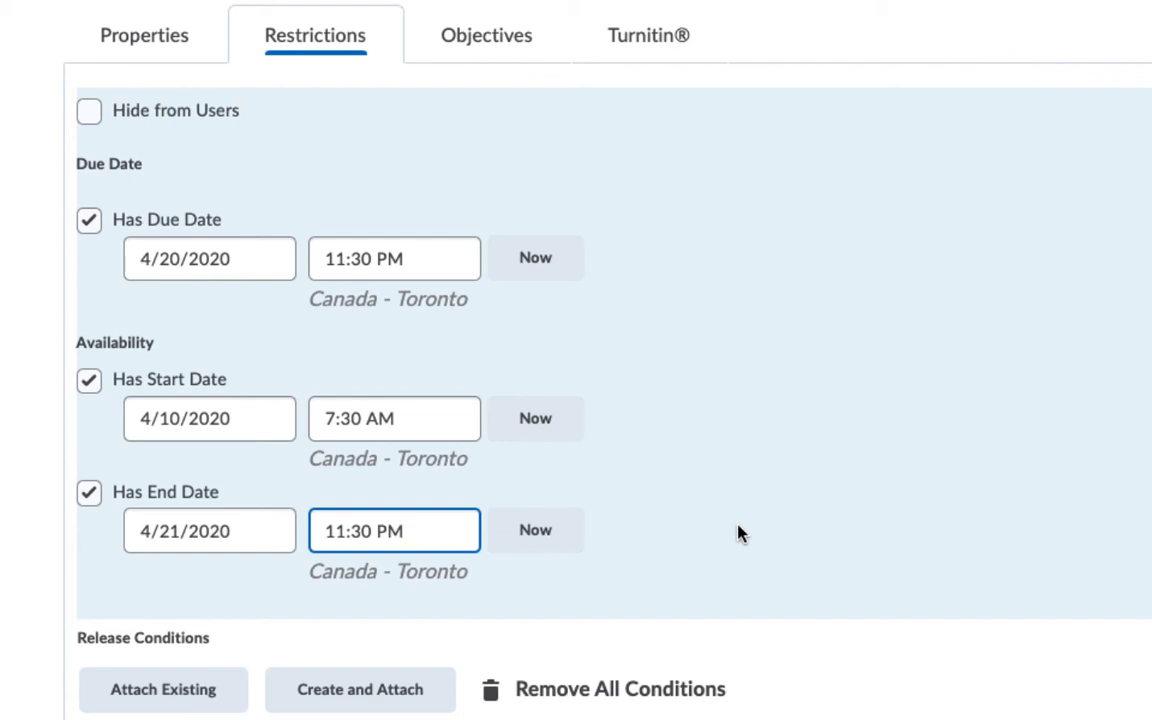
# Step: Check the due, start and end dates and the release conditions, and save and close the folder
pyautogui.click(153, 240)
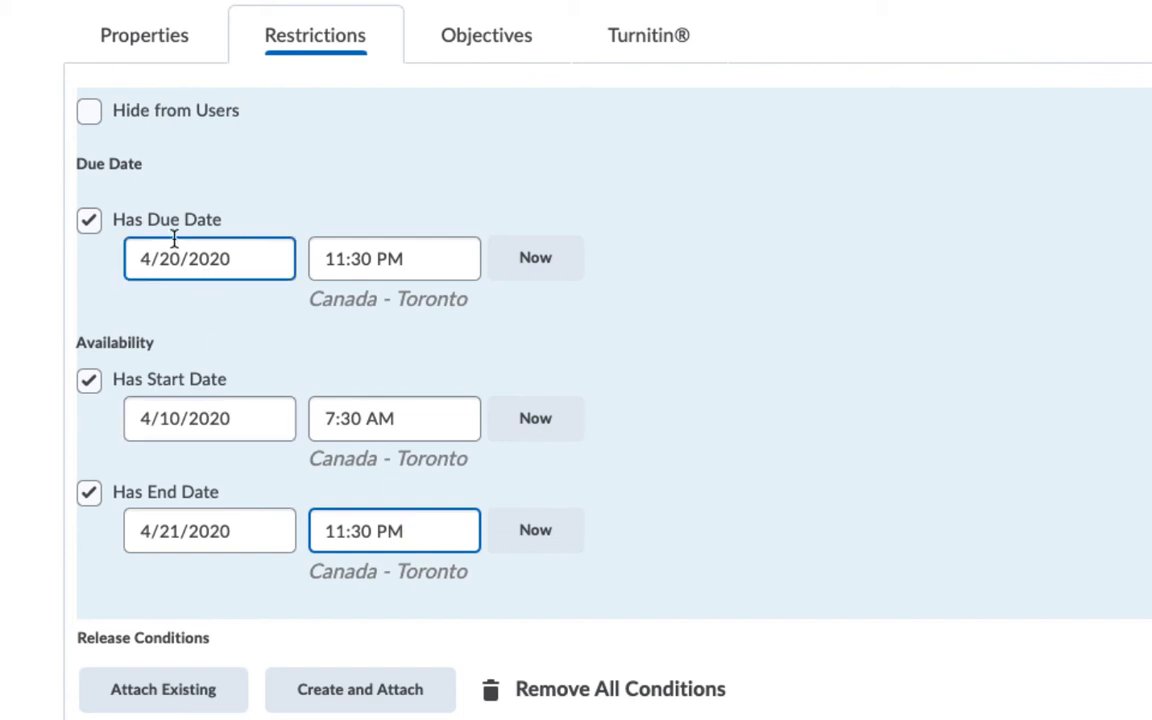
pyautogui.click(421, 255)
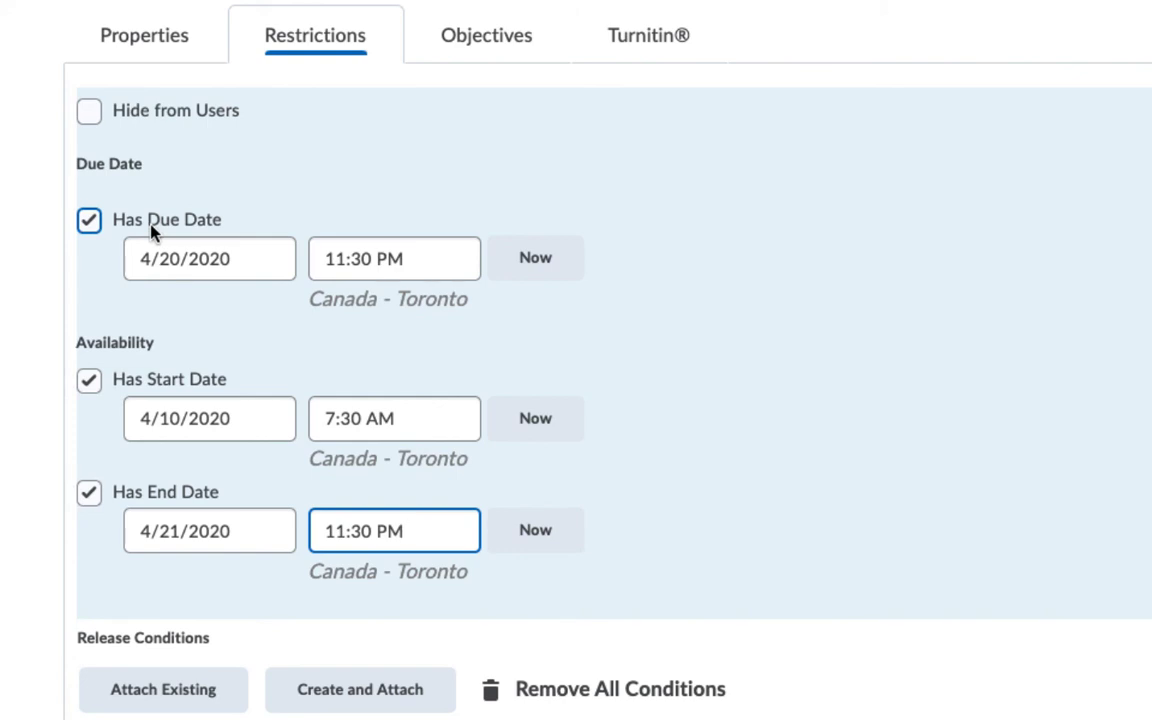
pyautogui.click(164, 408)
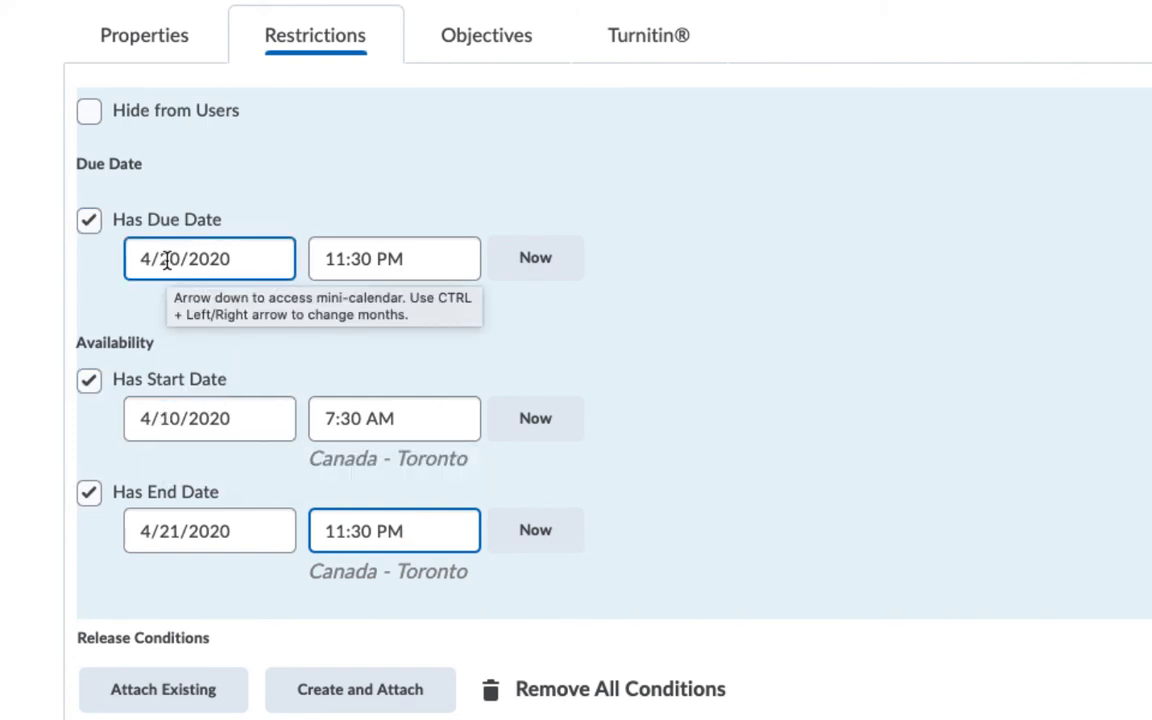
pyautogui.scroll(-2, 733, 476)
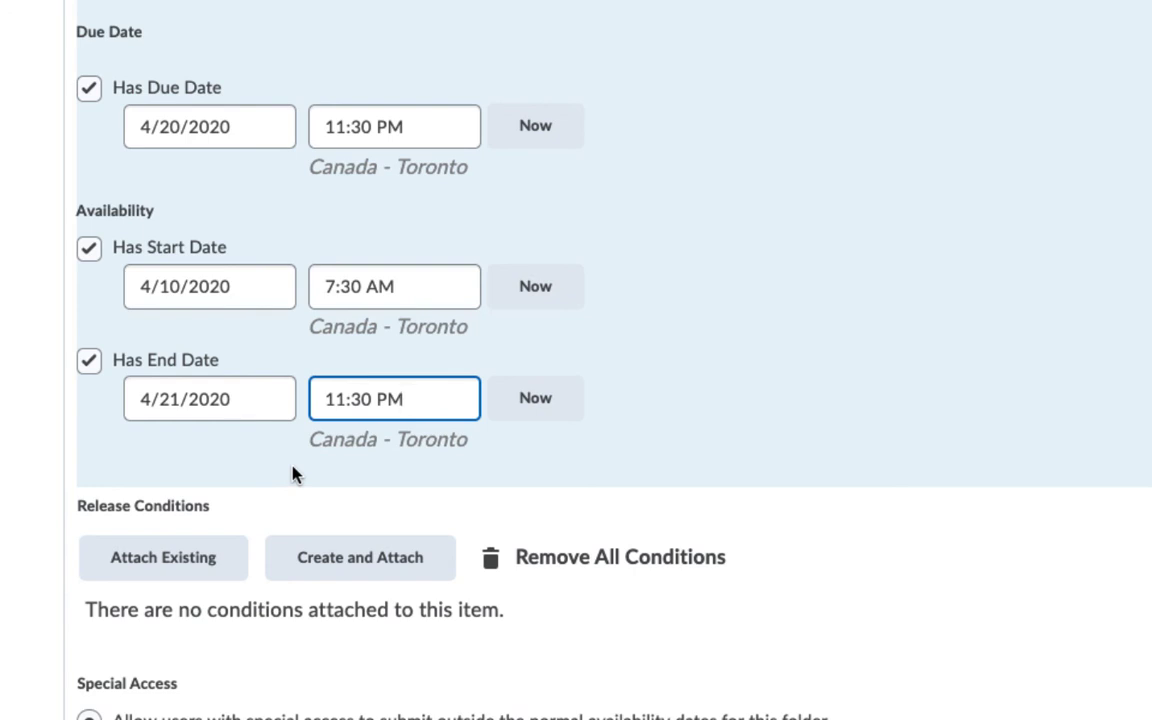
pyautogui.scroll(2, 293, 474)
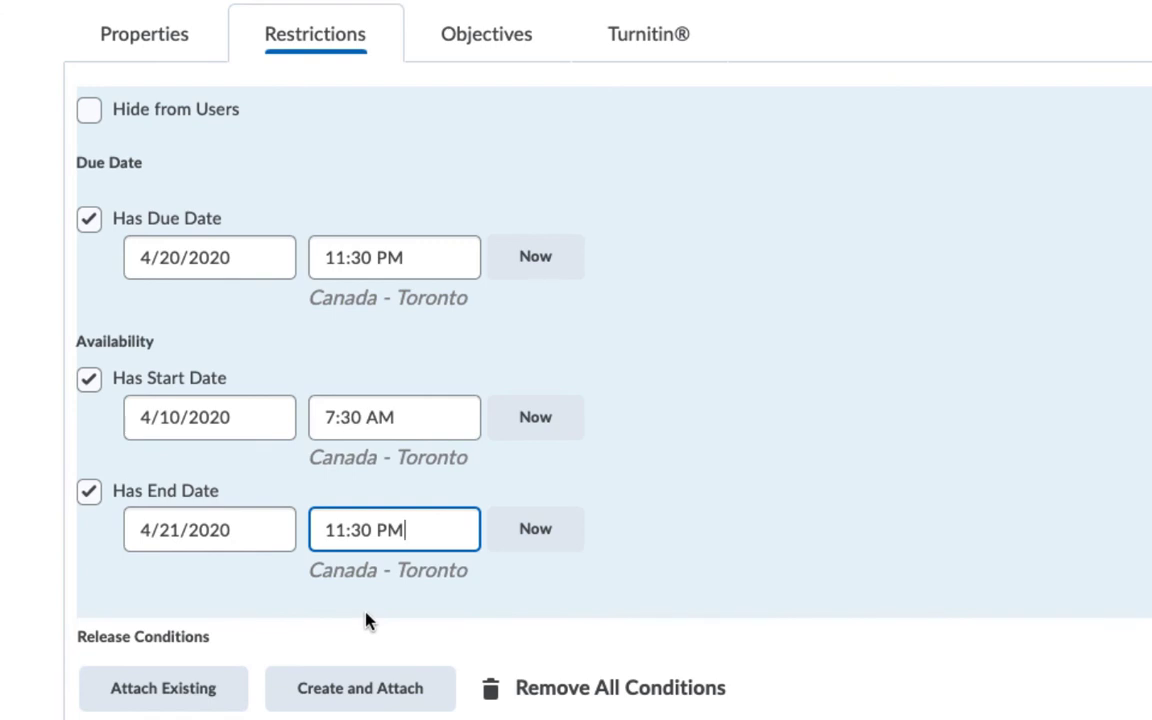
pyautogui.scroll(-5, 366, 622)
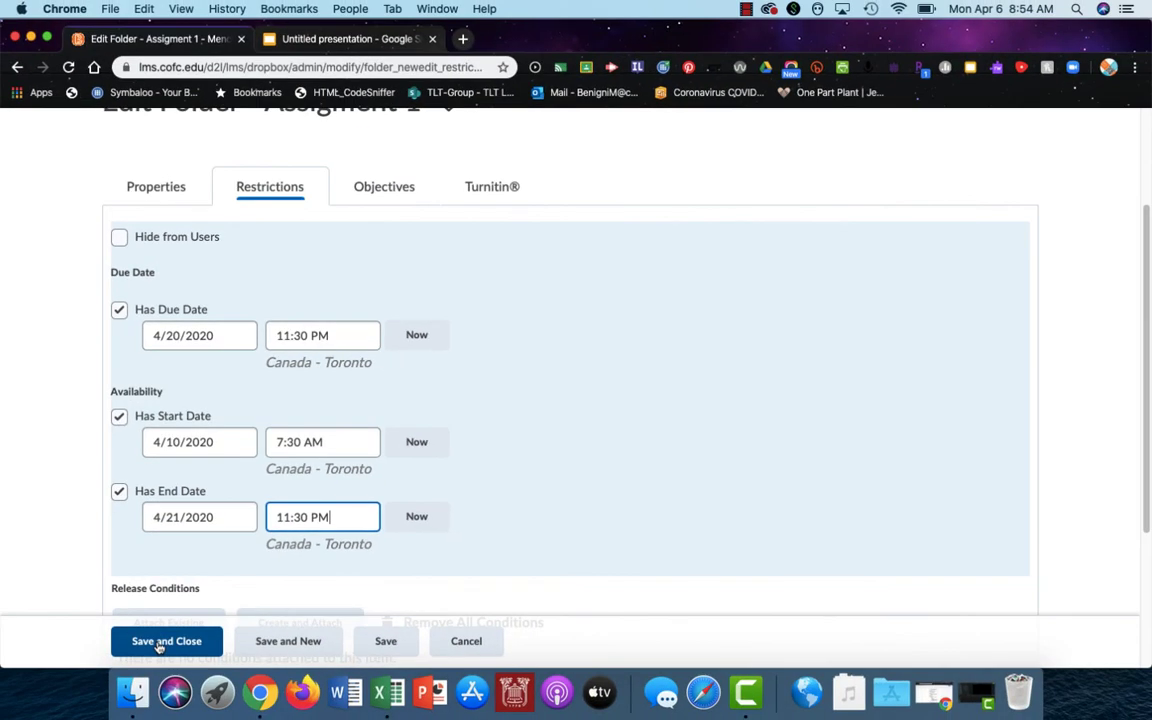
pyautogui.click(157, 647)
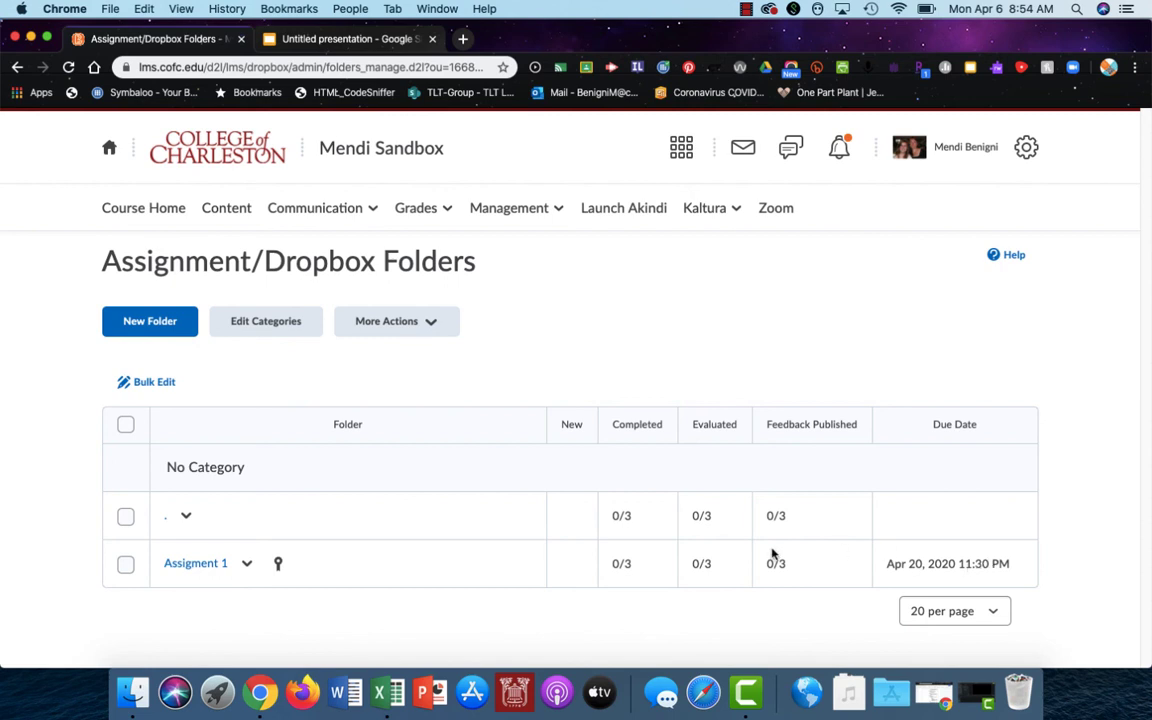
# Step: Open the Assigment 1 folder for editing from the folder list, and leave it without saving changes
pyautogui.click(248, 566)
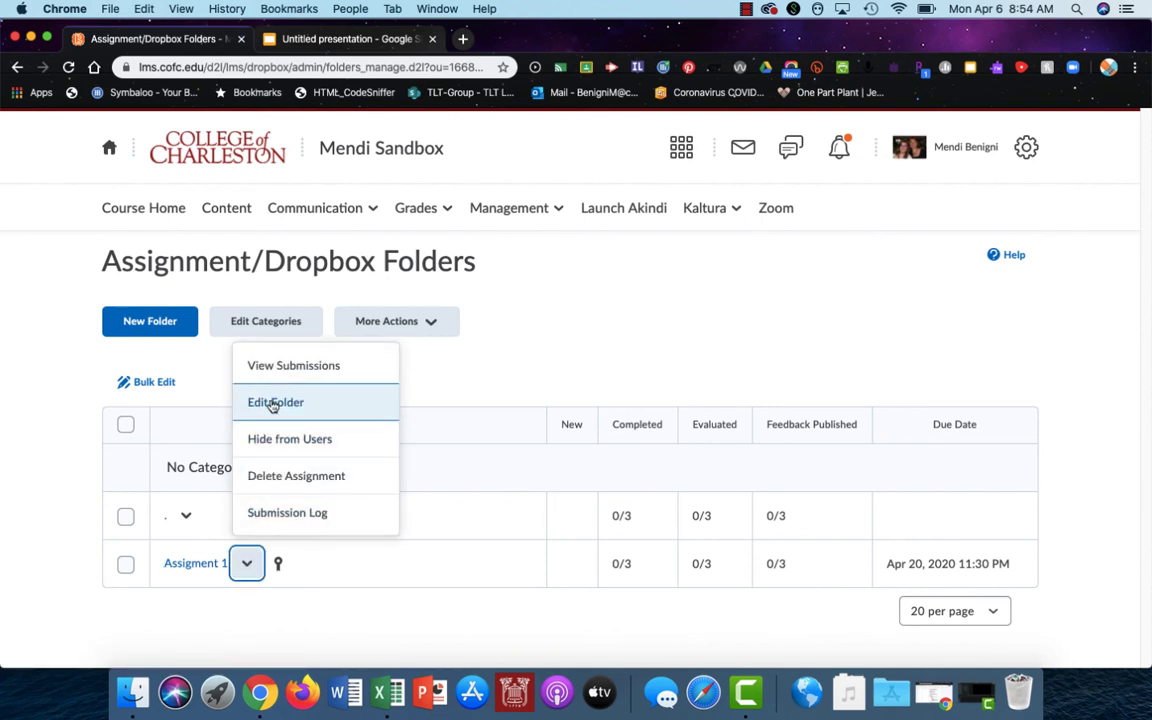
pyautogui.click(272, 403)
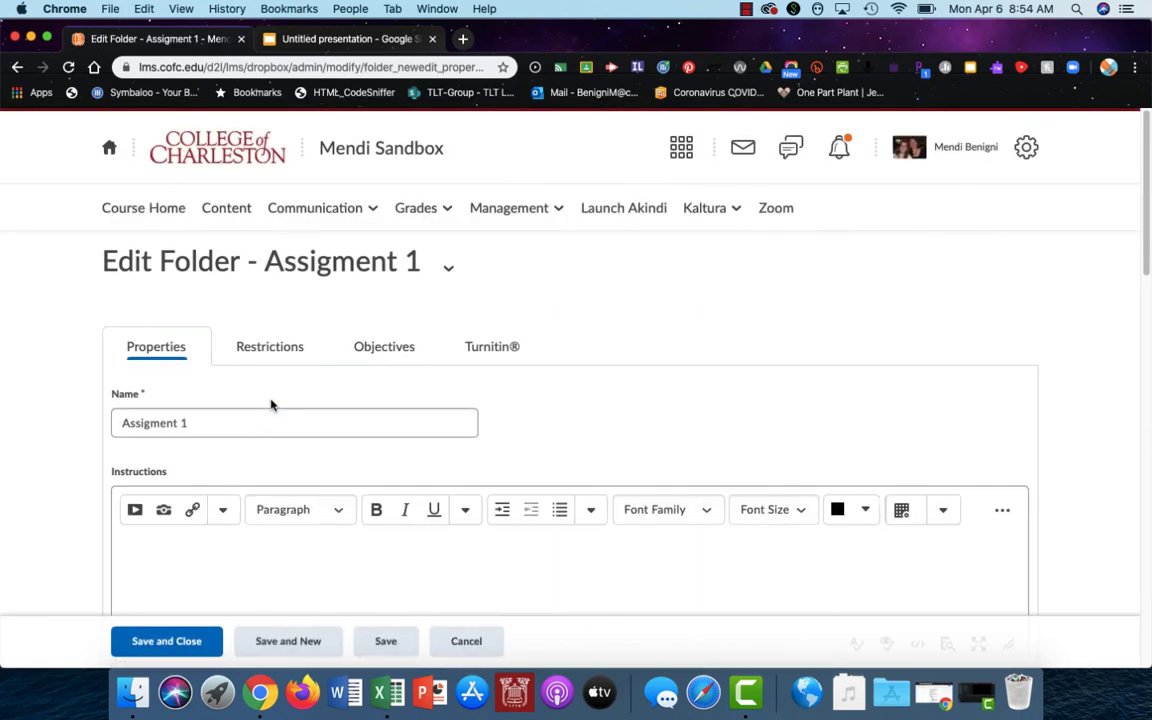
pyautogui.click(466, 643)
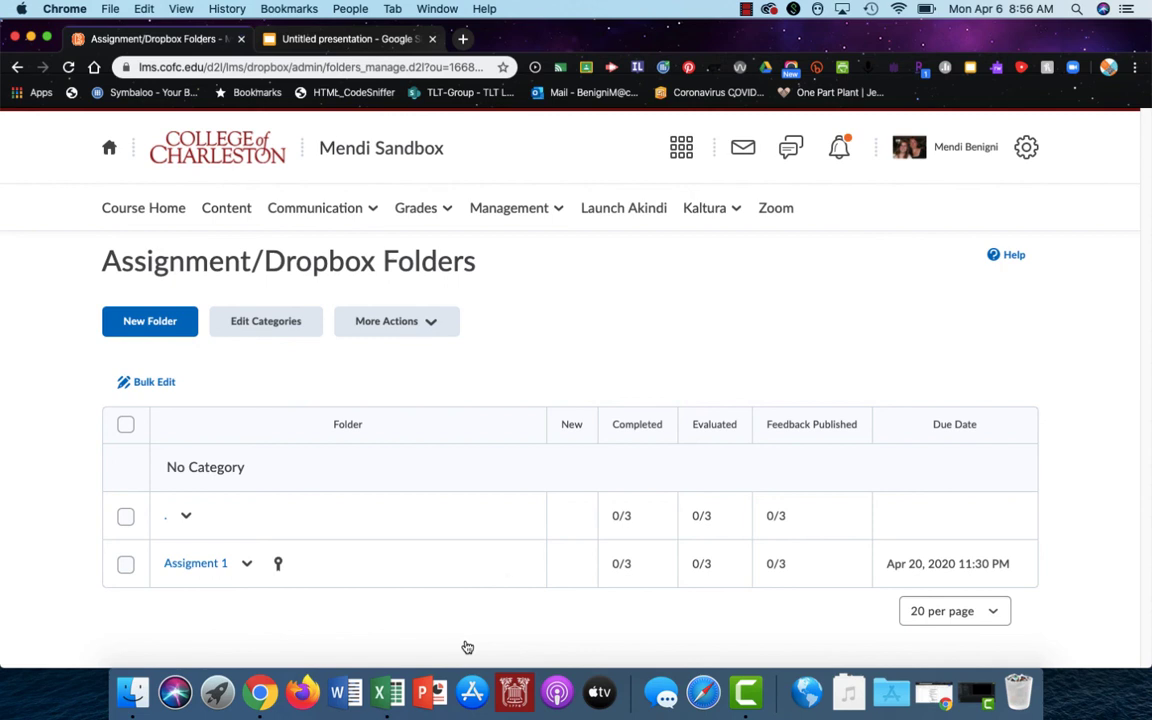
pyautogui.click(745, 9)
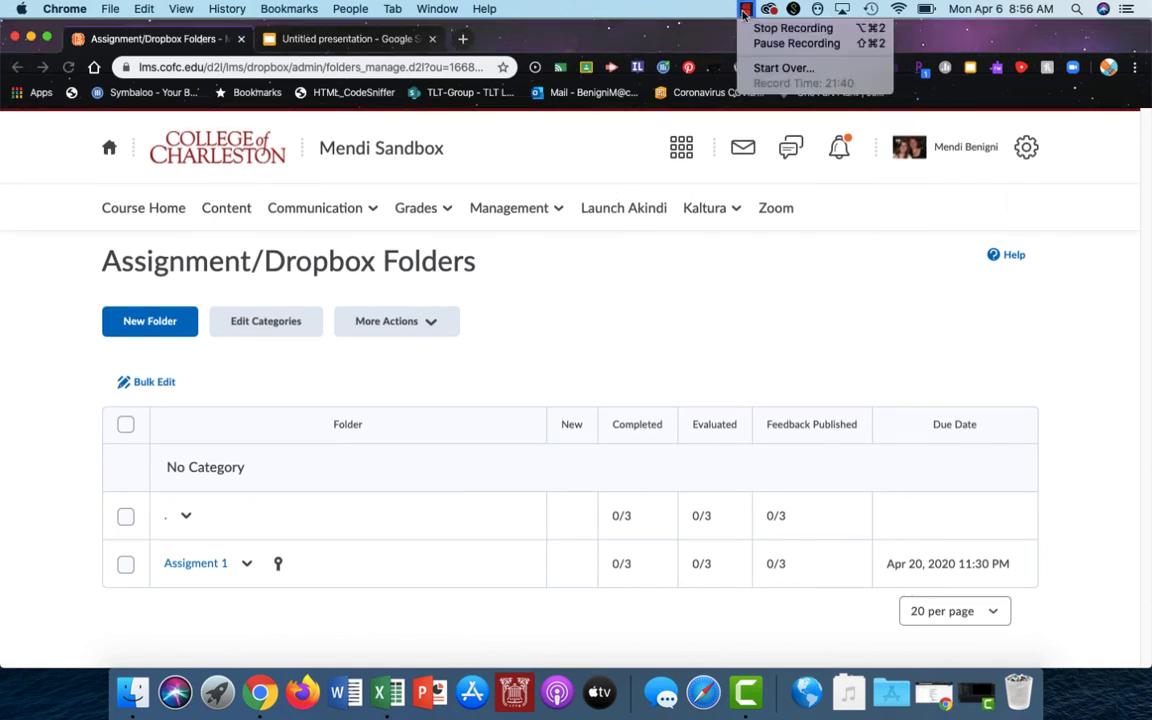